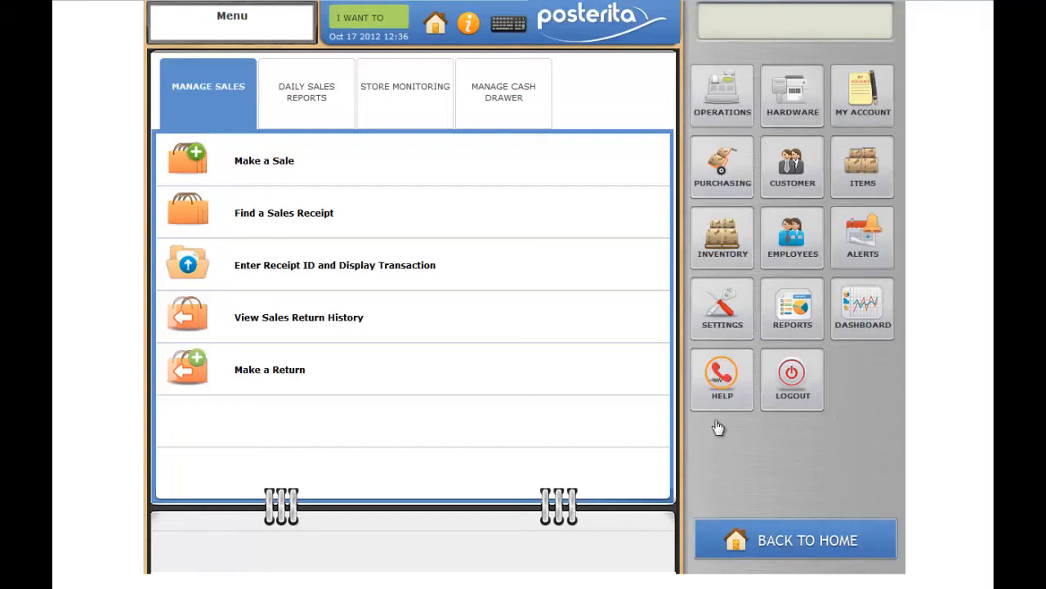
Step: Display the list of existing stores in the system settings
{"action": "left_click", "coordinate": [726, 318]}
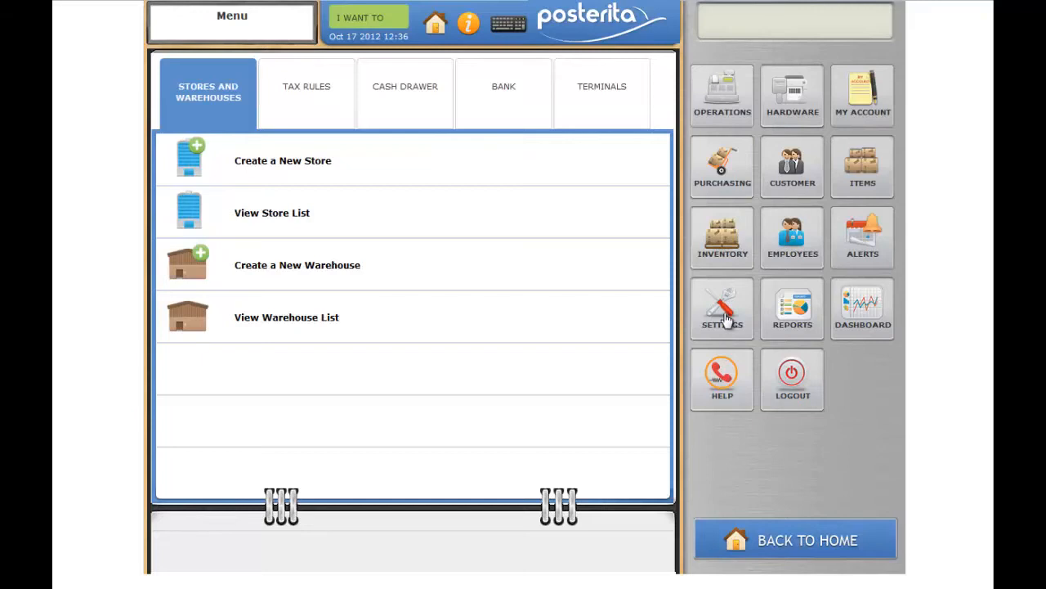
{"action": "left_click", "coordinate": [243, 214]}
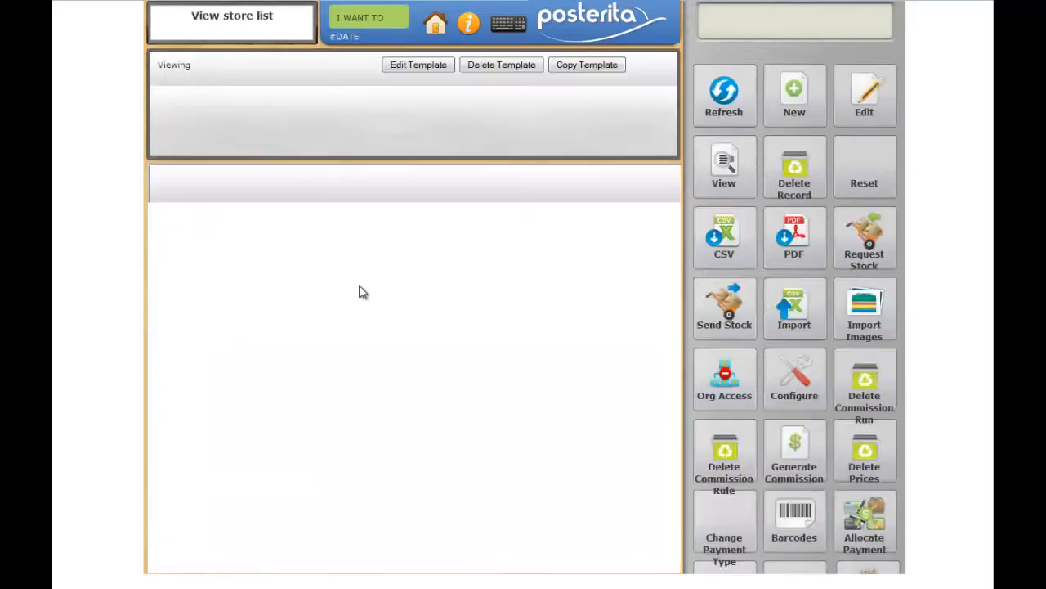
{"action": "left_click", "coordinate": [228, 65]}
{"action": "left_click", "coordinate": [211, 87]}
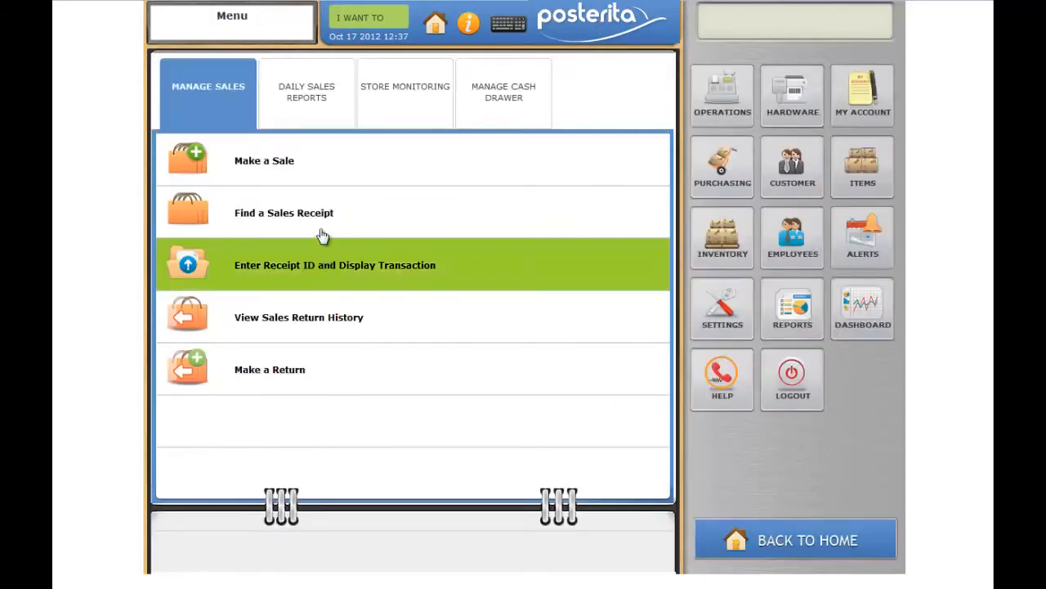
Step: Create a new store record and name it Austin South
{"action": "left_click", "coordinate": [717, 304]}
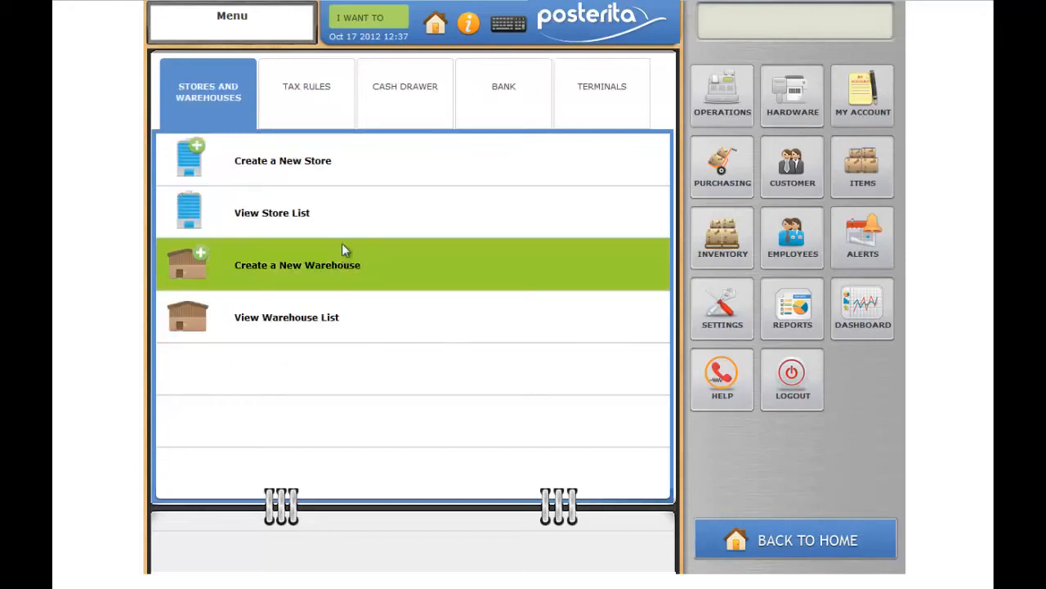
{"action": "left_click", "coordinate": [280, 170]}
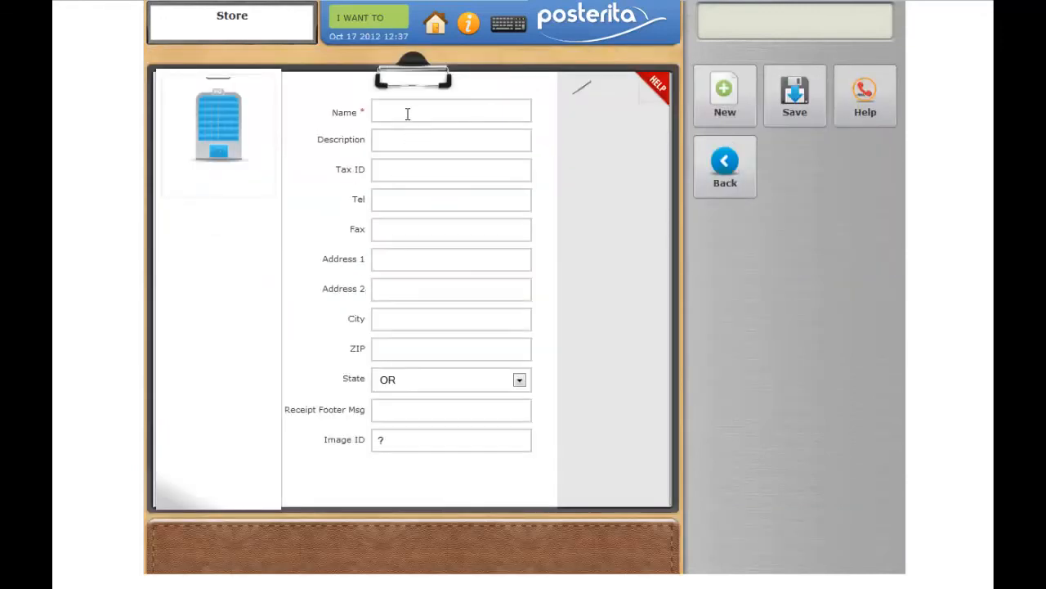
{"action": "left_click", "coordinate": [408, 113]}
{"action": "type", "text": "Austin South"}
Step: Set the store's state to TX, save the record and leave the form
{"action": "left_click", "coordinate": [521, 382]}
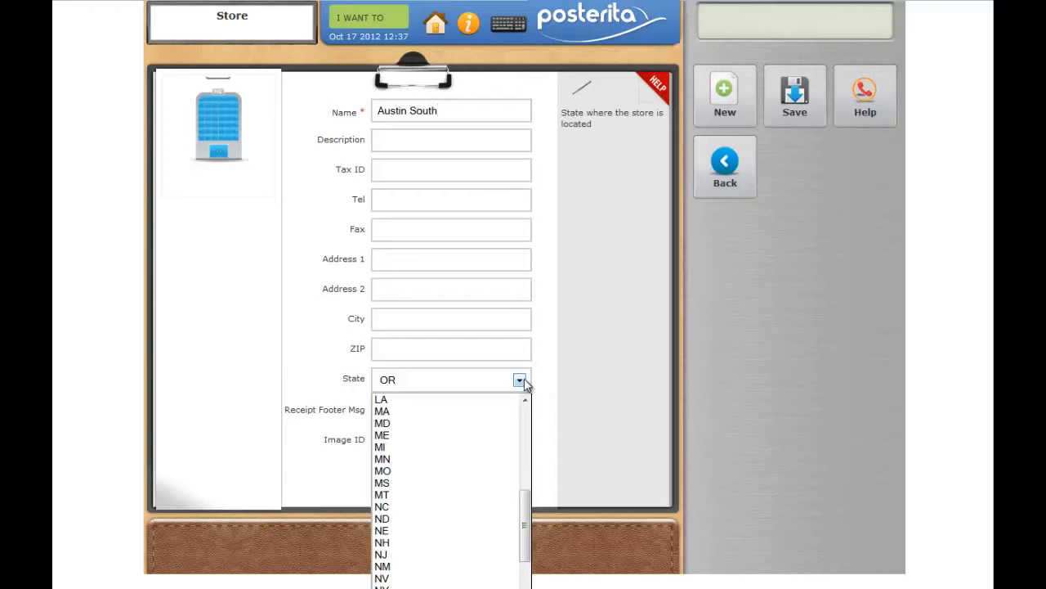
{"action": "scroll", "coordinate": [483, 572], "scroll_direction": "down", "scroll_amount": 3}
{"action": "scroll", "coordinate": [450, 572], "scroll_direction": "down", "scroll_amount": 1}
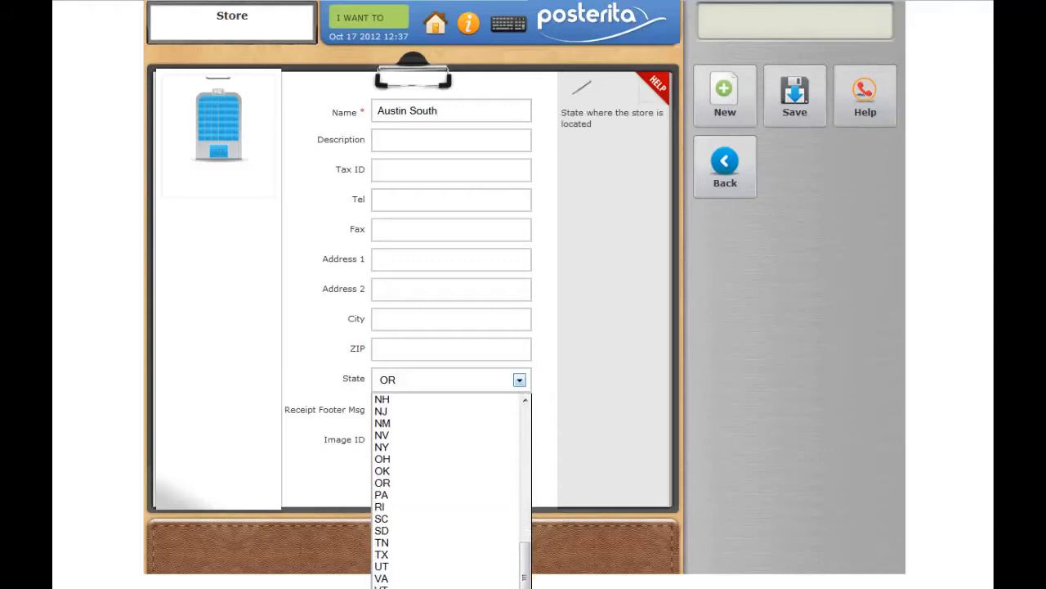
{"action": "left_click", "coordinate": [410, 556]}
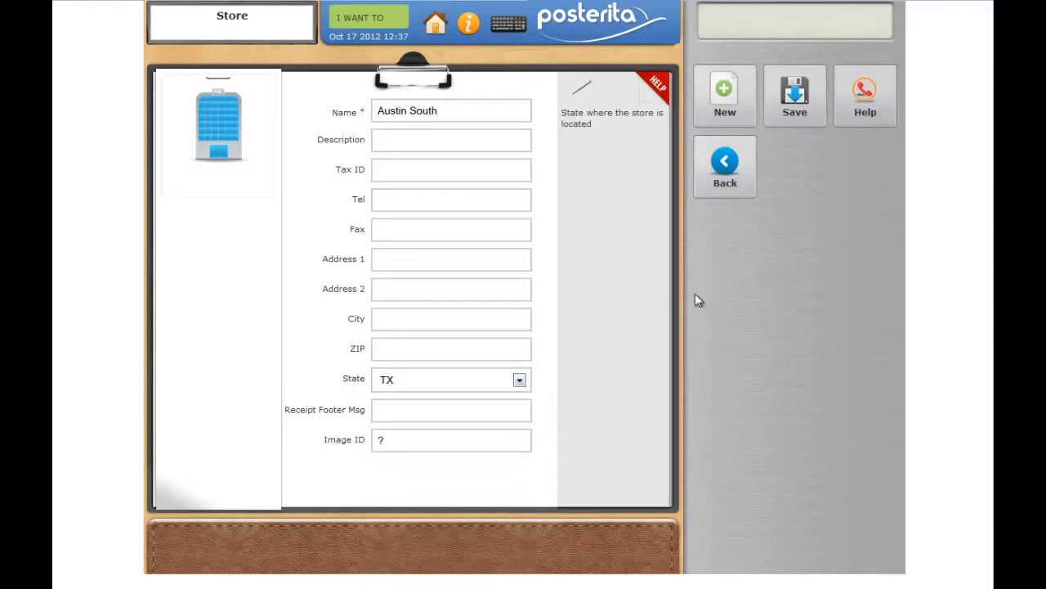
{"action": "left_click", "coordinate": [794, 102]}
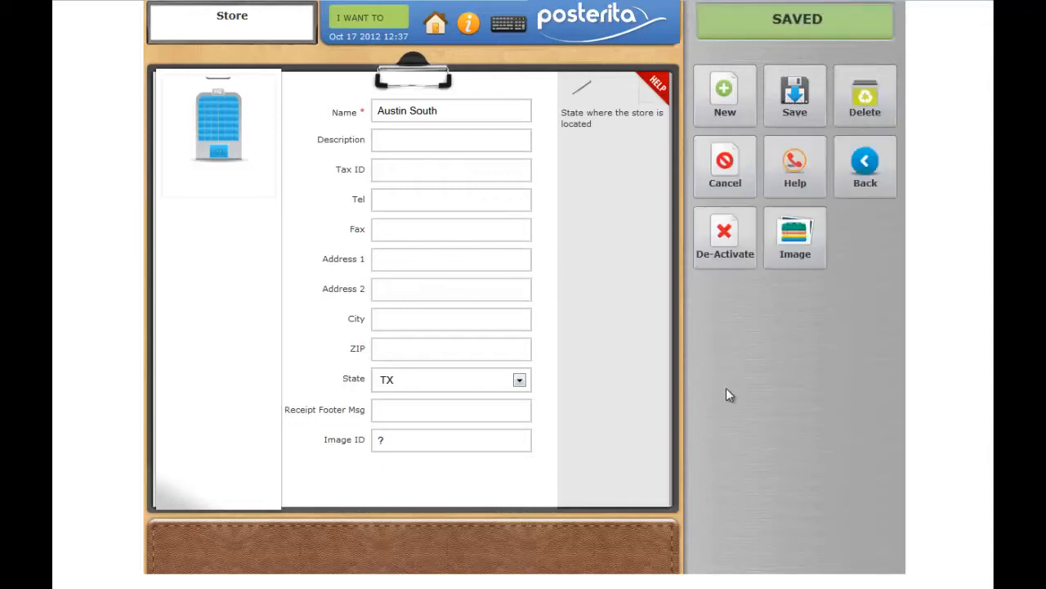
{"action": "left_click", "coordinate": [866, 176]}
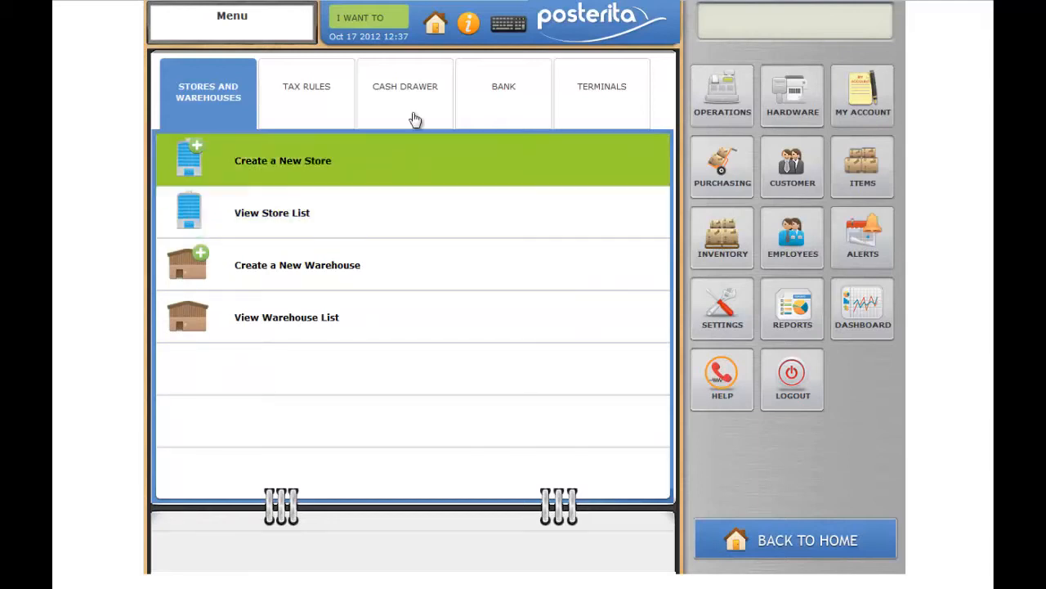
Step: Display the cash drawer list using the Cash Book view
{"action": "left_click", "coordinate": [409, 87]}
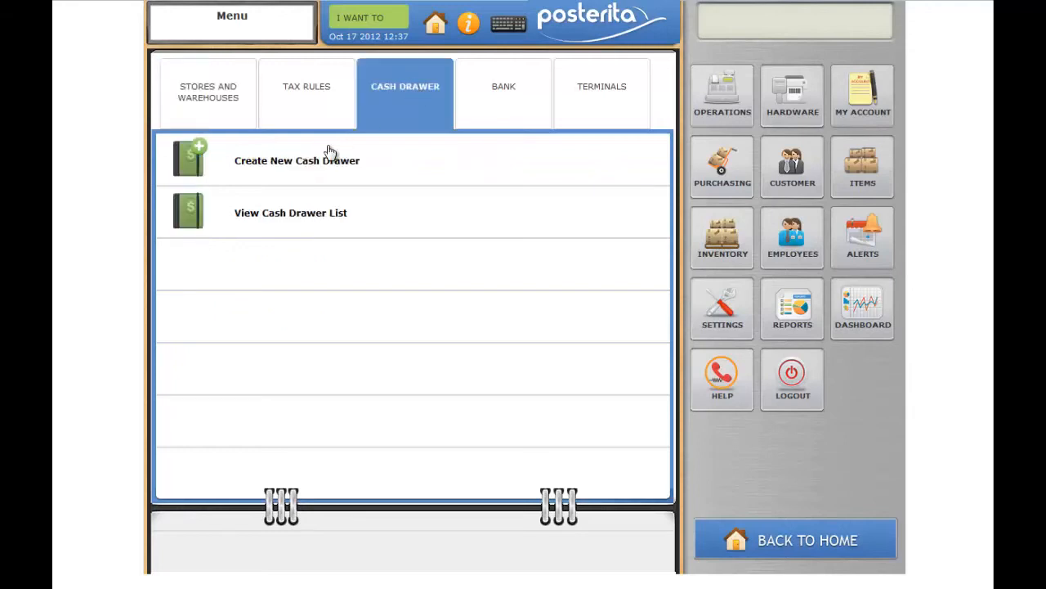
{"action": "left_click", "coordinate": [281, 214]}
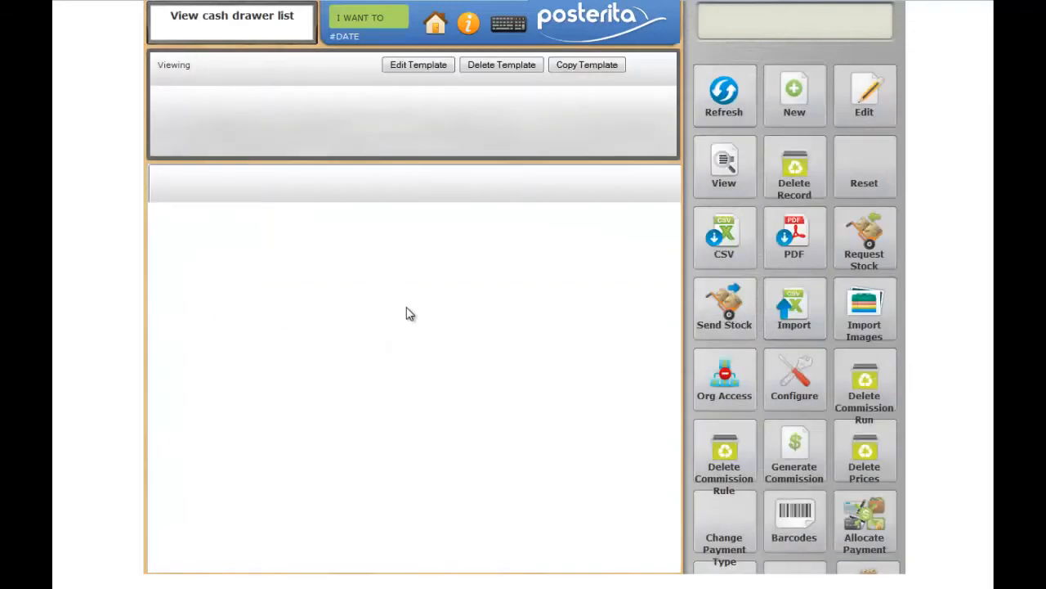
{"action": "left_click", "coordinate": [255, 65]}
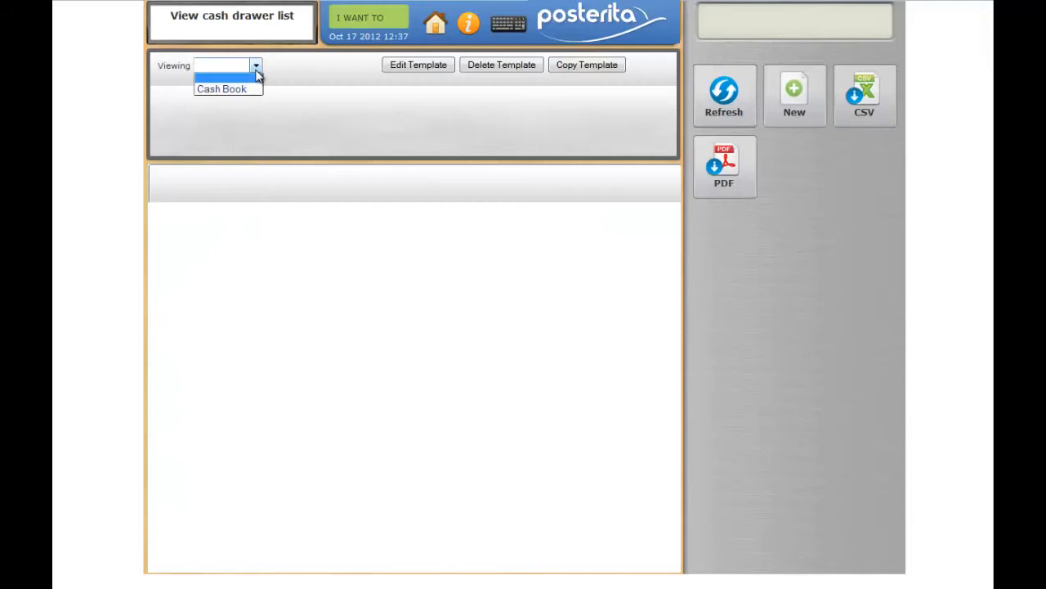
{"action": "left_click", "coordinate": [253, 89]}
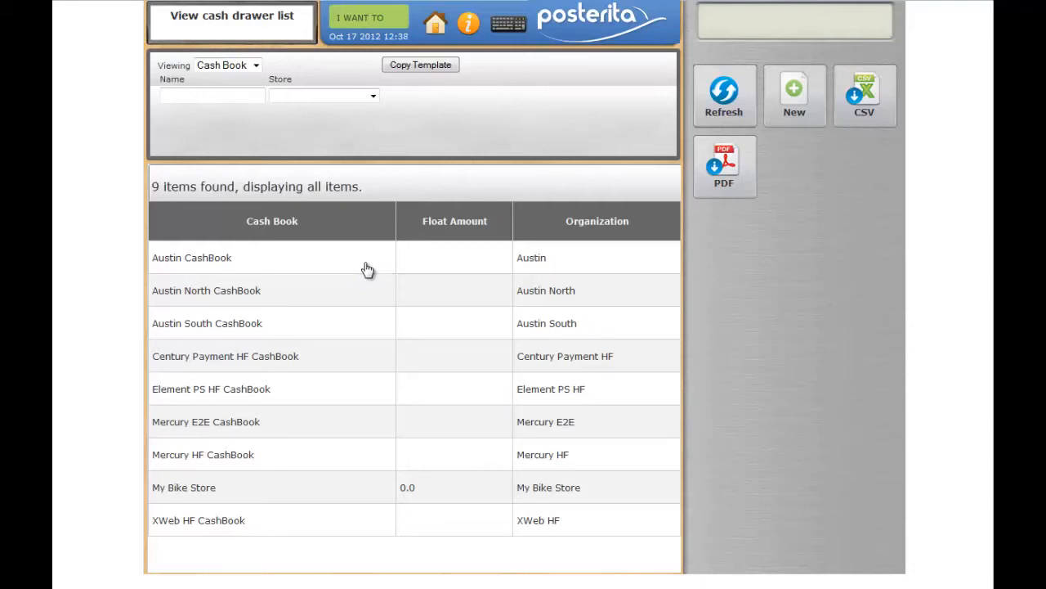
Step: Edit the Austin South CashBook, set its float amount to 200.00 and save it
{"action": "left_click", "coordinate": [180, 336]}
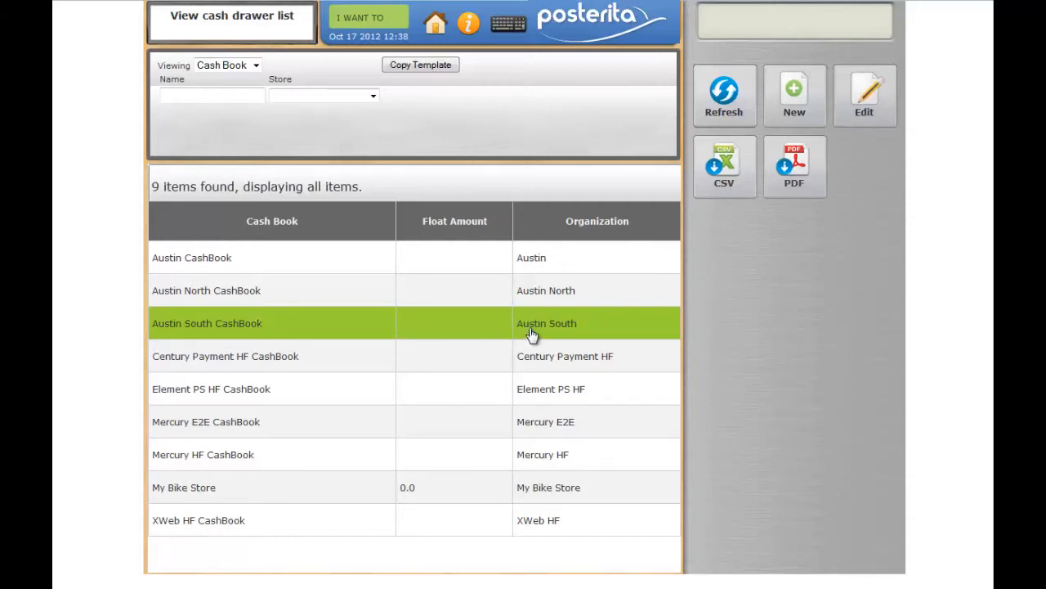
{"action": "left_click", "coordinate": [871, 109]}
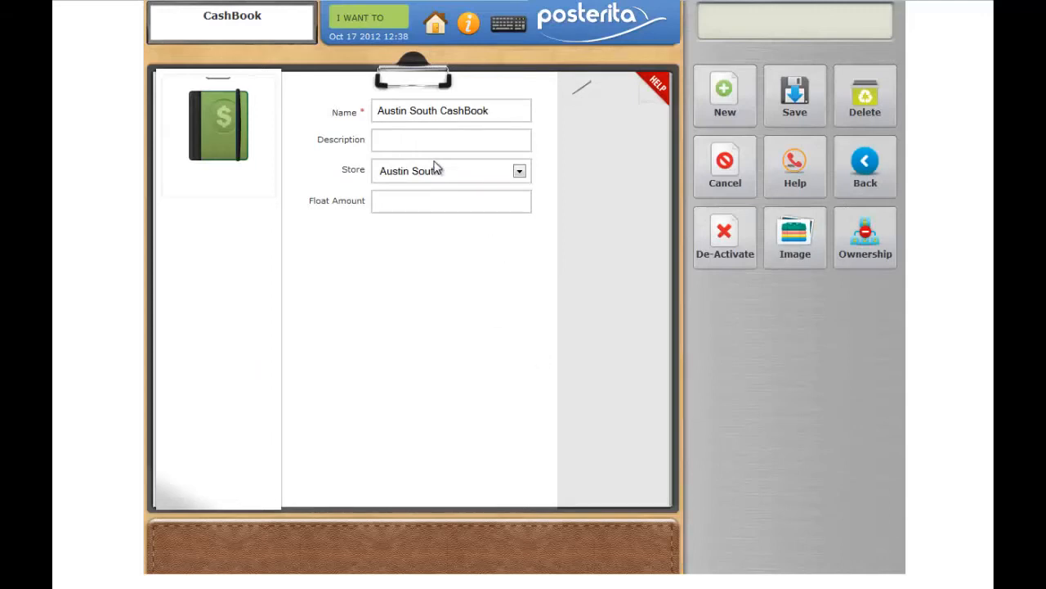
{"action": "left_click", "coordinate": [459, 203]}
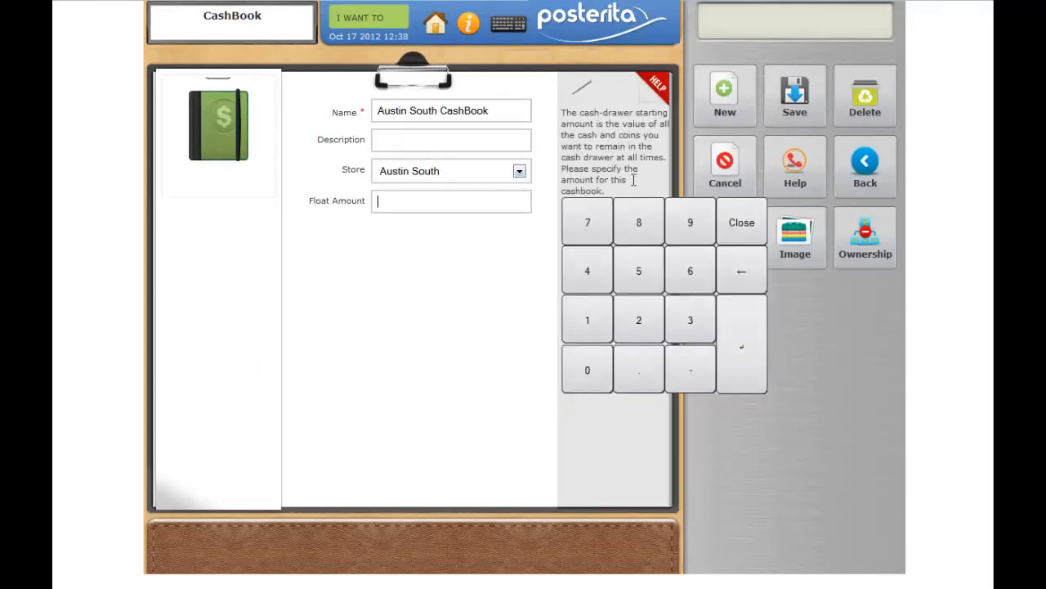
{"action": "type", "text": "200.00"}
{"action": "left_click", "coordinate": [816, 96]}
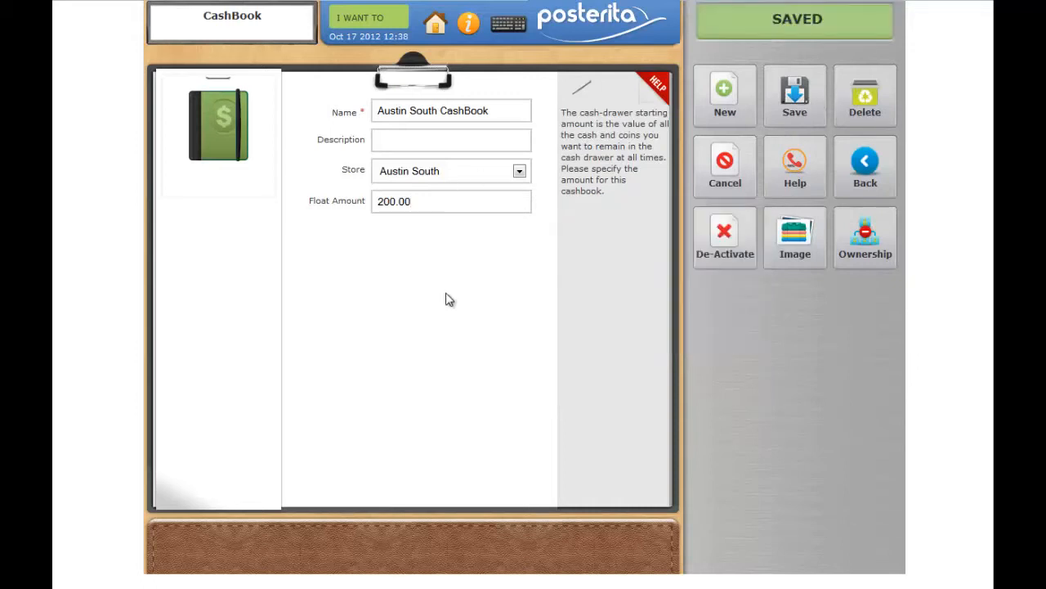
{"action": "left_click", "coordinate": [872, 171]}
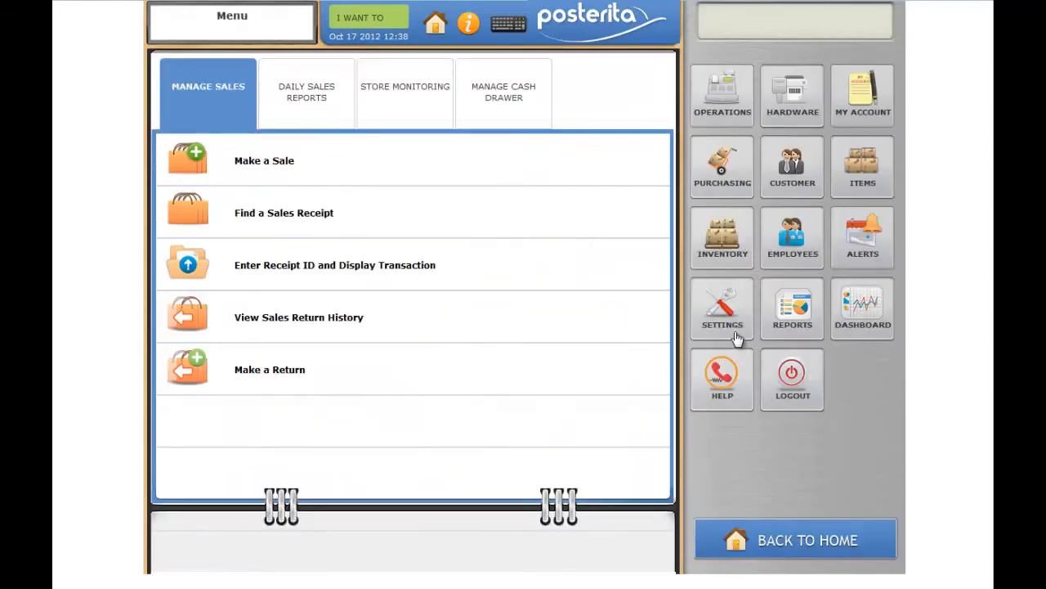
Step: Display the list of existing terminals using the Terminal view
{"action": "left_click", "coordinate": [733, 319]}
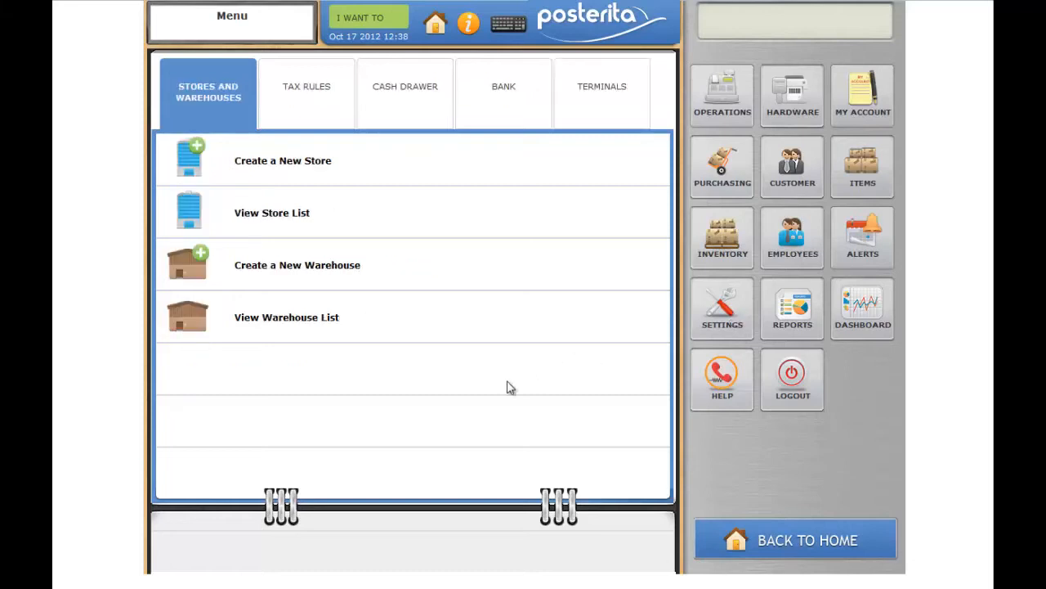
{"action": "left_click", "coordinate": [605, 92]}
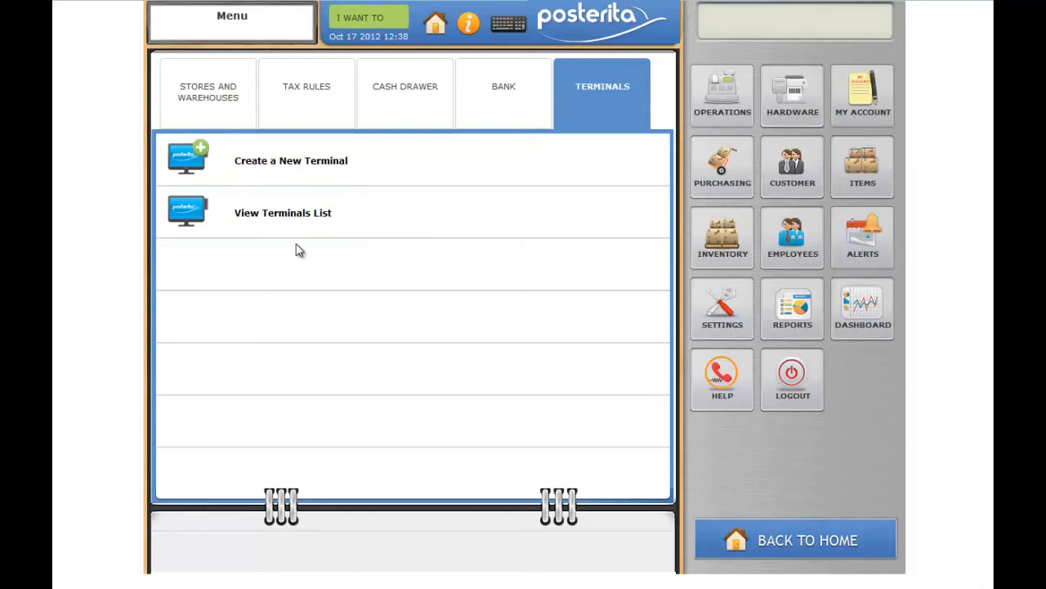
{"action": "left_click", "coordinate": [317, 217]}
{"action": "left_click", "coordinate": [246, 65]}
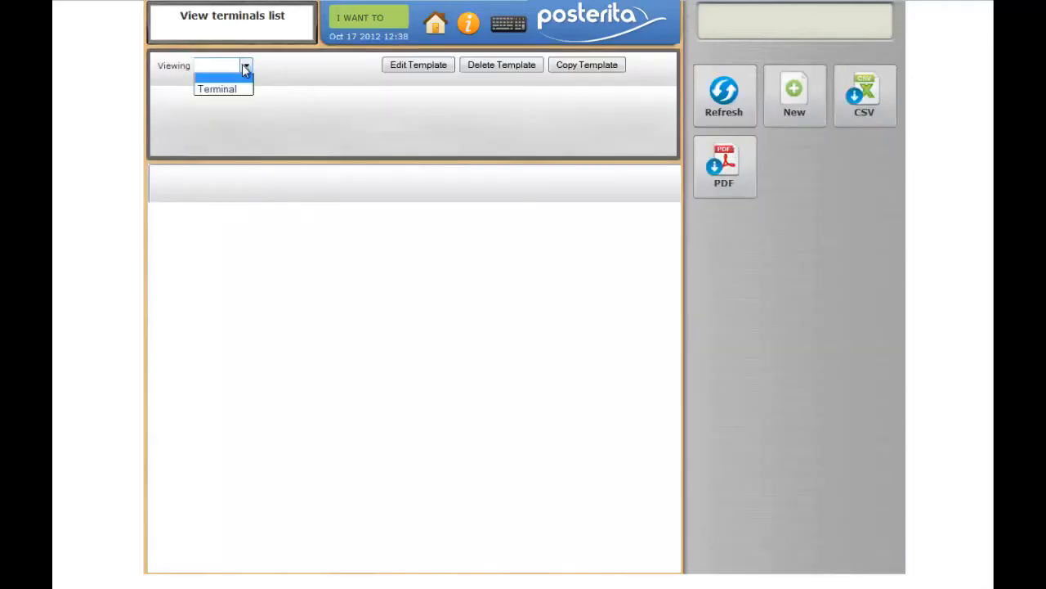
{"action": "left_click", "coordinate": [219, 87]}
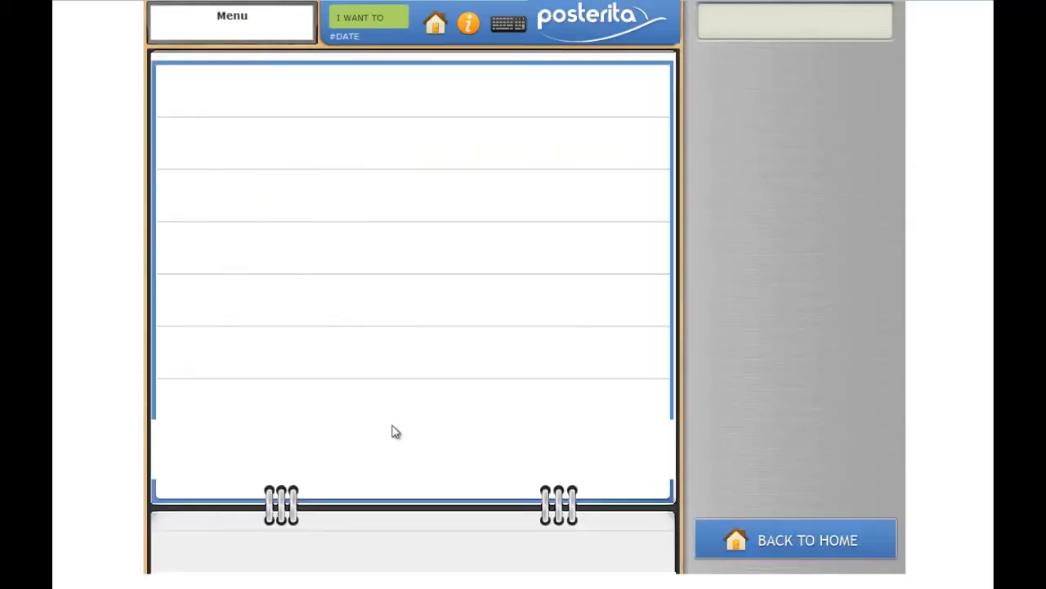
Step: Create a new POS terminal named Austin South T2 and assign it to the Austin South store
{"action": "left_click", "coordinate": [720, 312]}
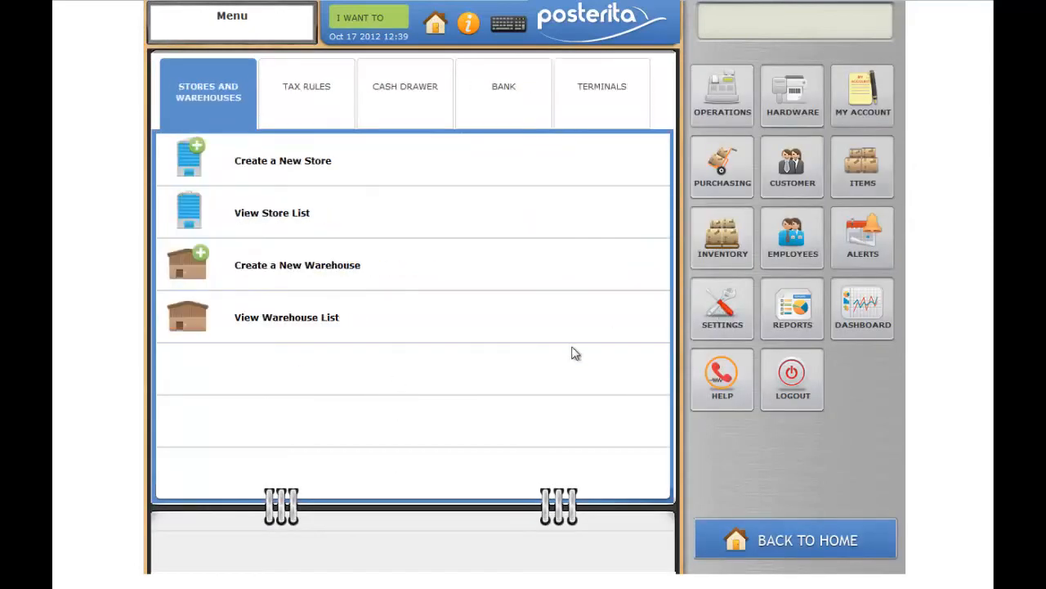
{"action": "left_click", "coordinate": [596, 92]}
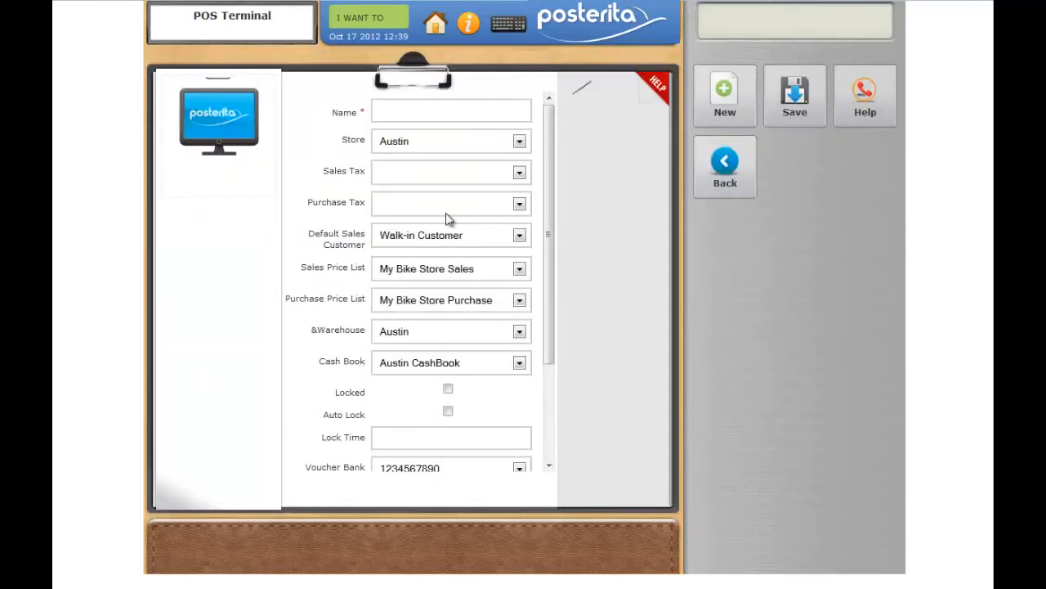
{"action": "left_click", "coordinate": [423, 108]}
{"action": "type", "text": "Austin South T"}
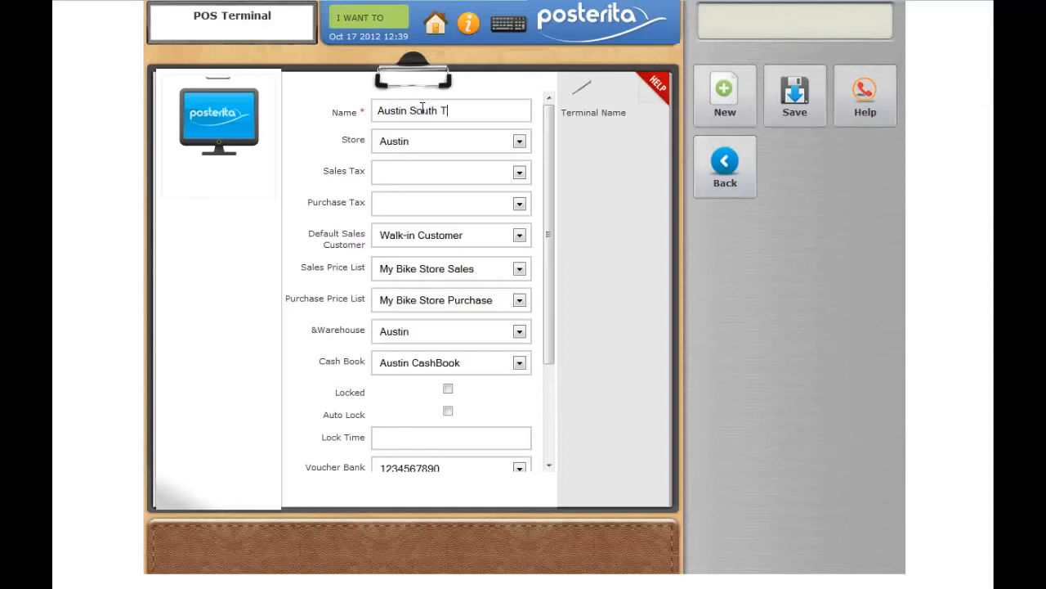
{"action": "type", "text": "2"}
{"action": "left_click", "coordinate": [521, 143]}
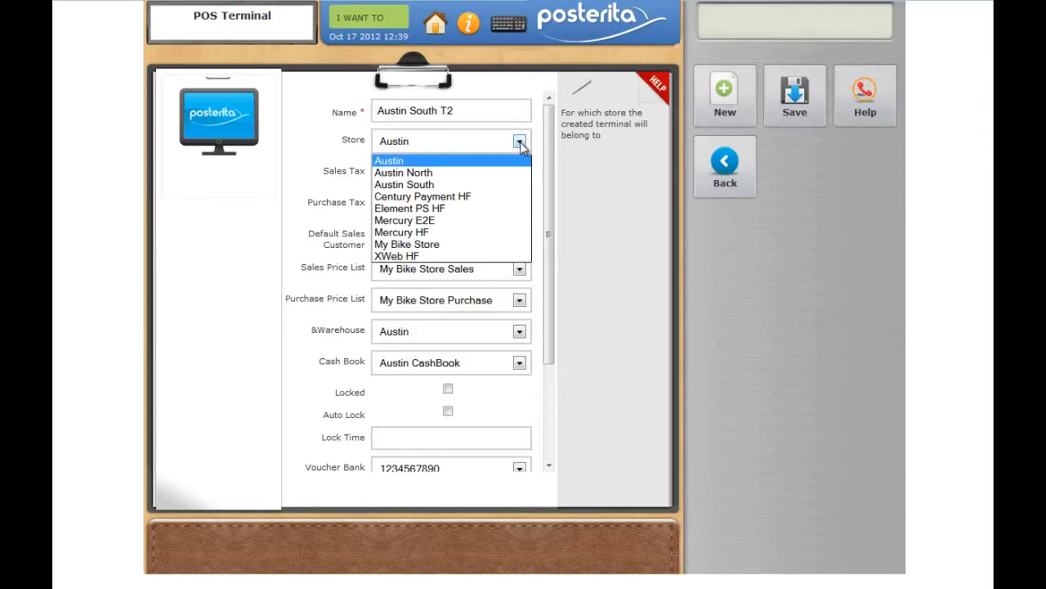
{"action": "left_click", "coordinate": [420, 186]}
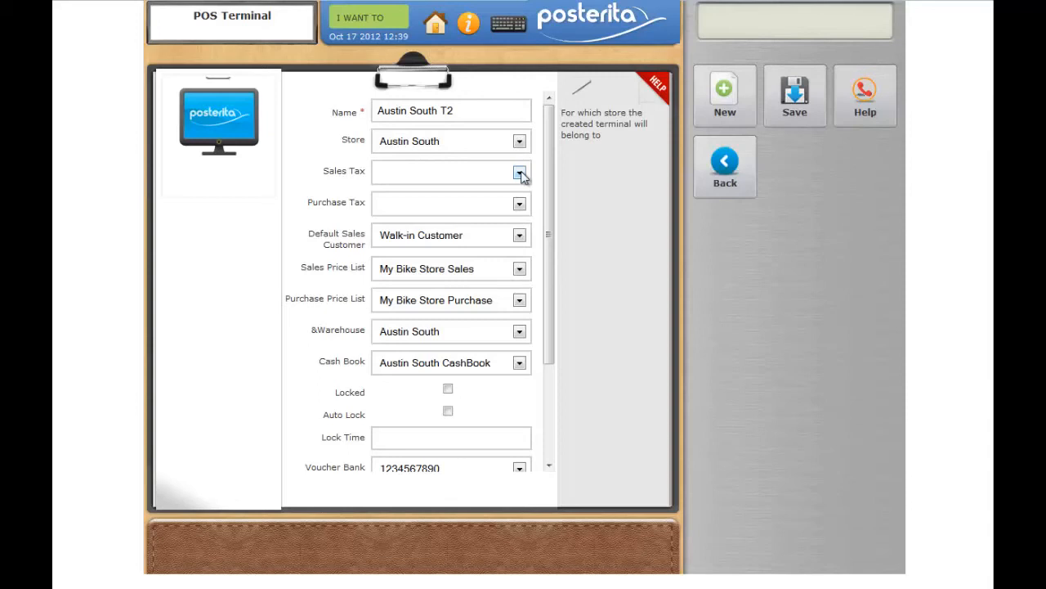
Step: Examine the new terminal's default sales customer, warehouse, cash book and bank account settings
{"action": "left_click", "coordinate": [520, 236]}
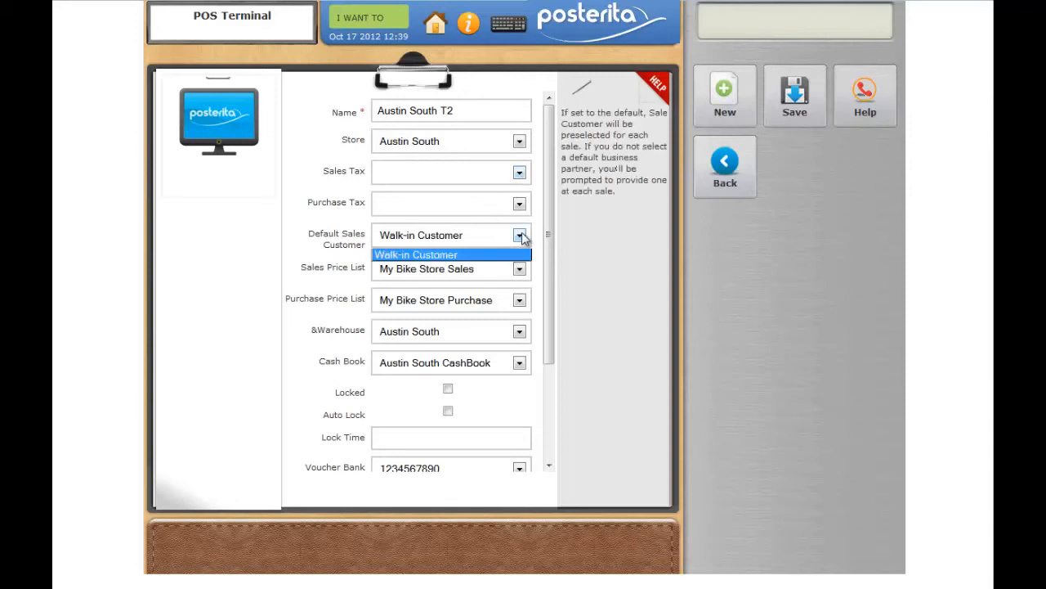
{"action": "left_click", "coordinate": [523, 237]}
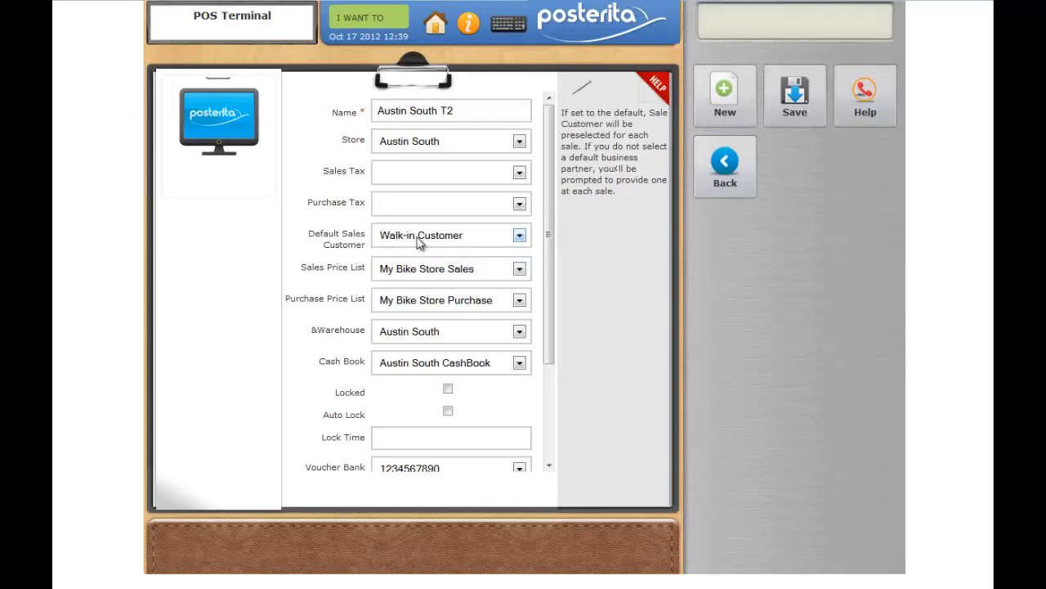
{"action": "left_click", "coordinate": [518, 333]}
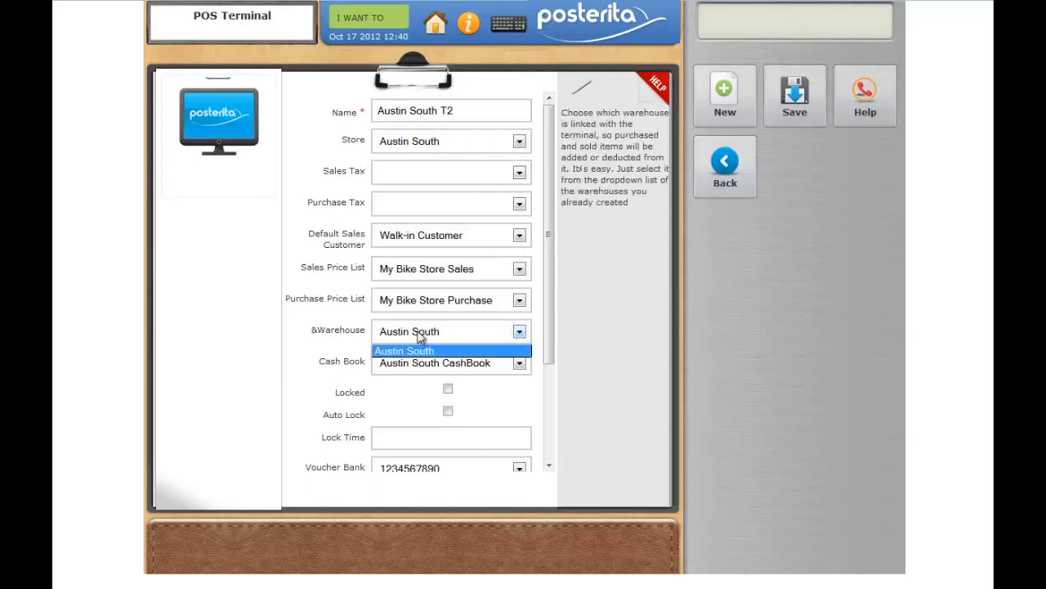
{"action": "left_click", "coordinate": [519, 335]}
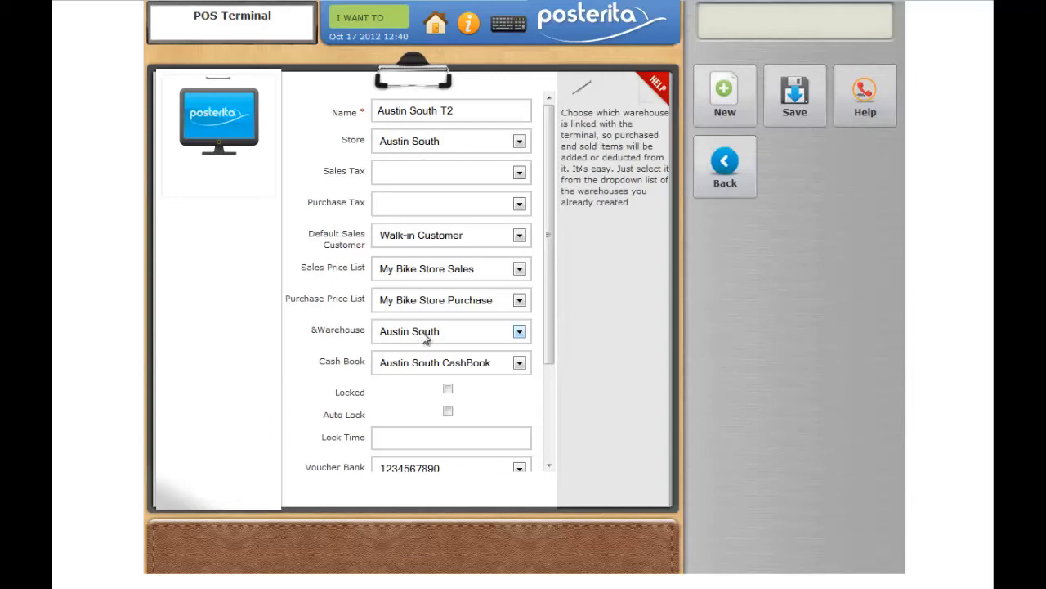
{"action": "left_click", "coordinate": [520, 364]}
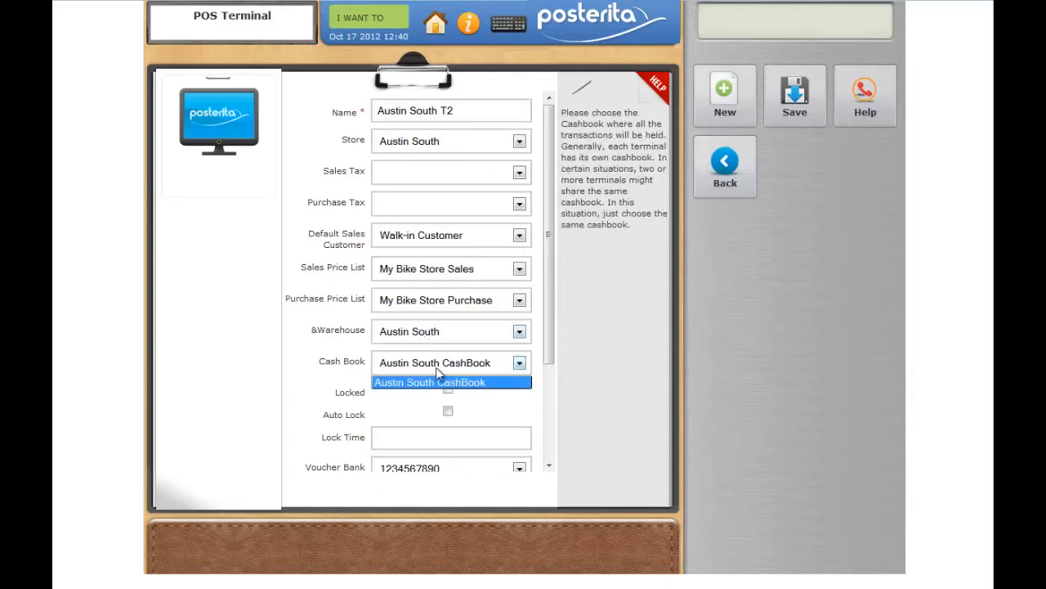
{"action": "left_click", "coordinate": [479, 370]}
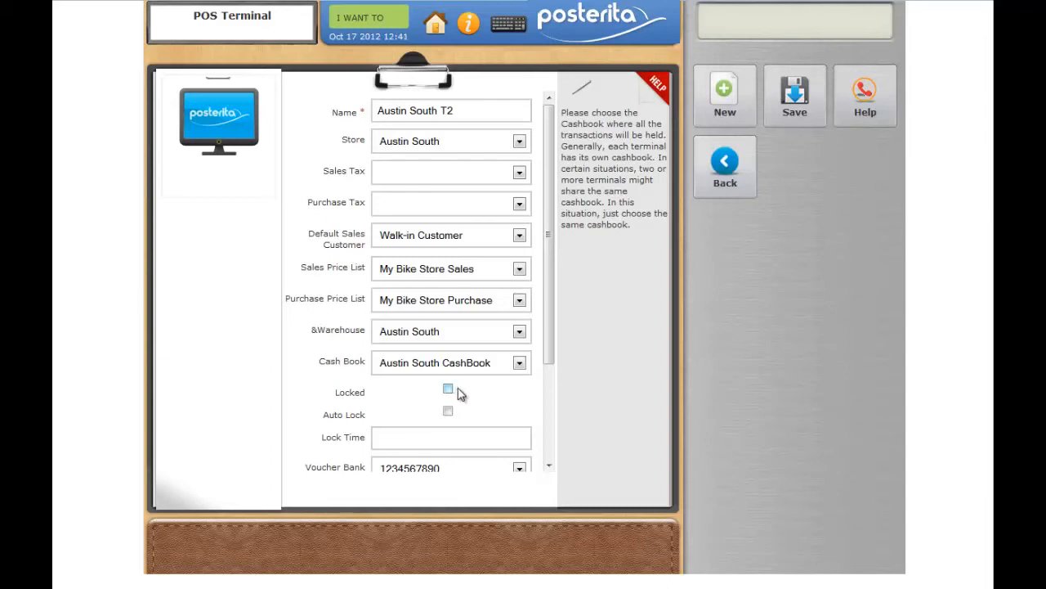
{"action": "left_click_drag", "start_coordinate": [546, 355], "coordinate": [547, 463]}
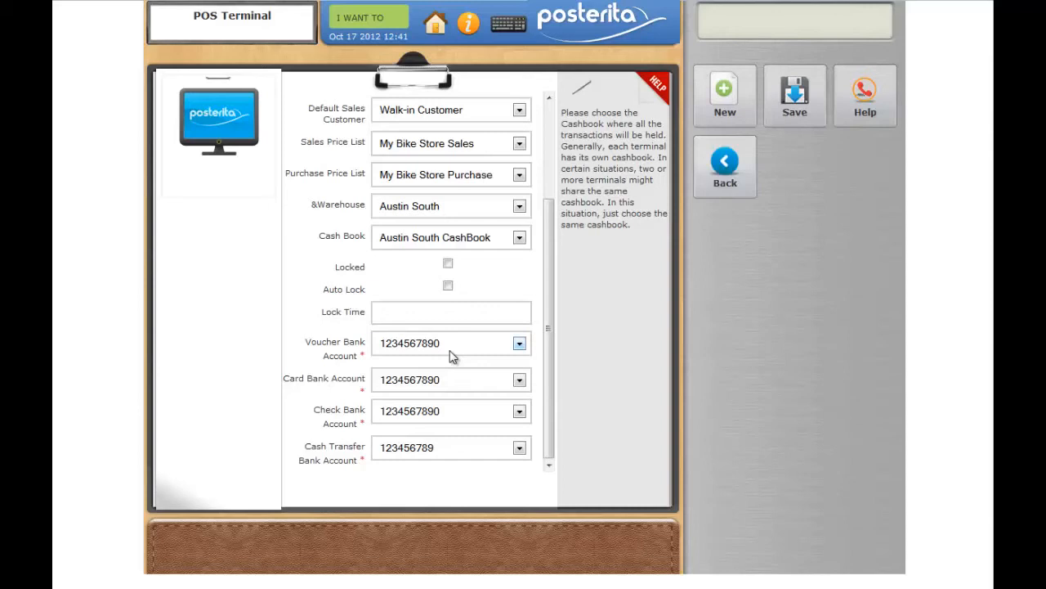
Step: Save the new terminal and display the terminals list using the Terminal view
{"action": "left_click", "coordinate": [794, 108]}
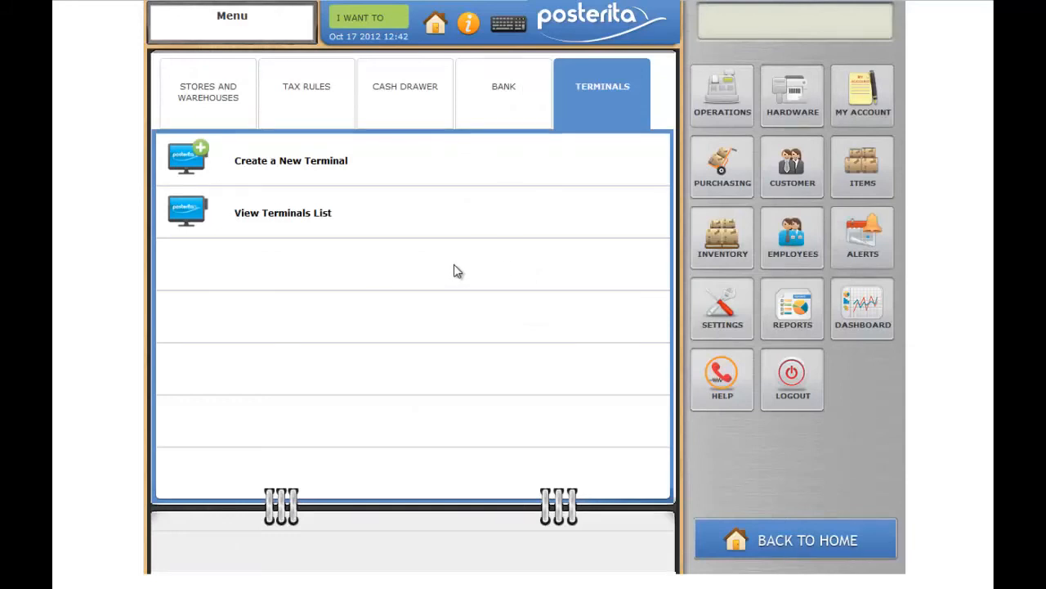
{"action": "left_click", "coordinate": [299, 225]}
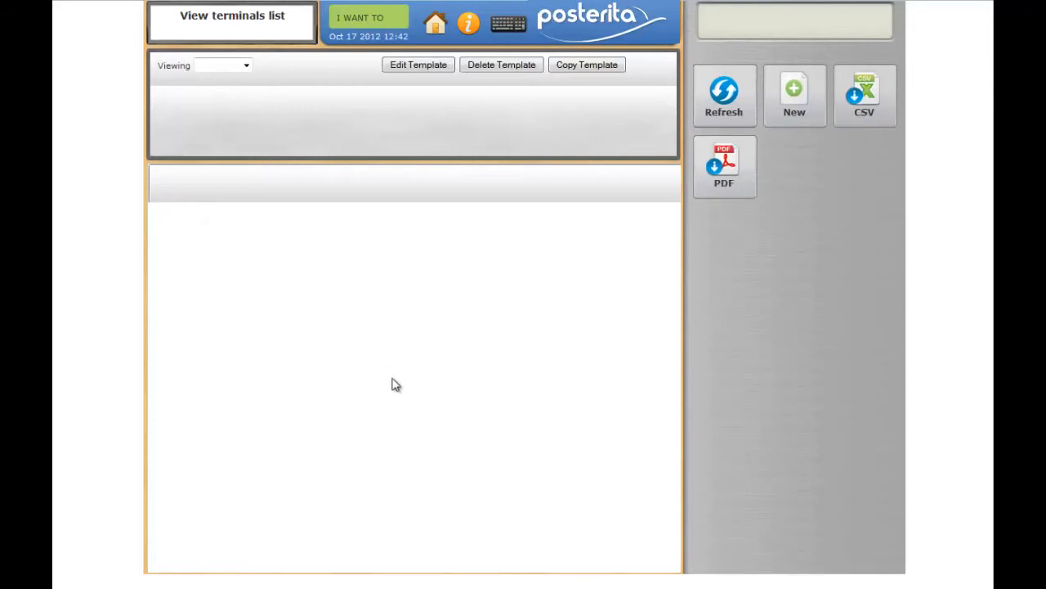
{"action": "left_click", "coordinate": [245, 66]}
{"action": "left_click", "coordinate": [239, 88]}
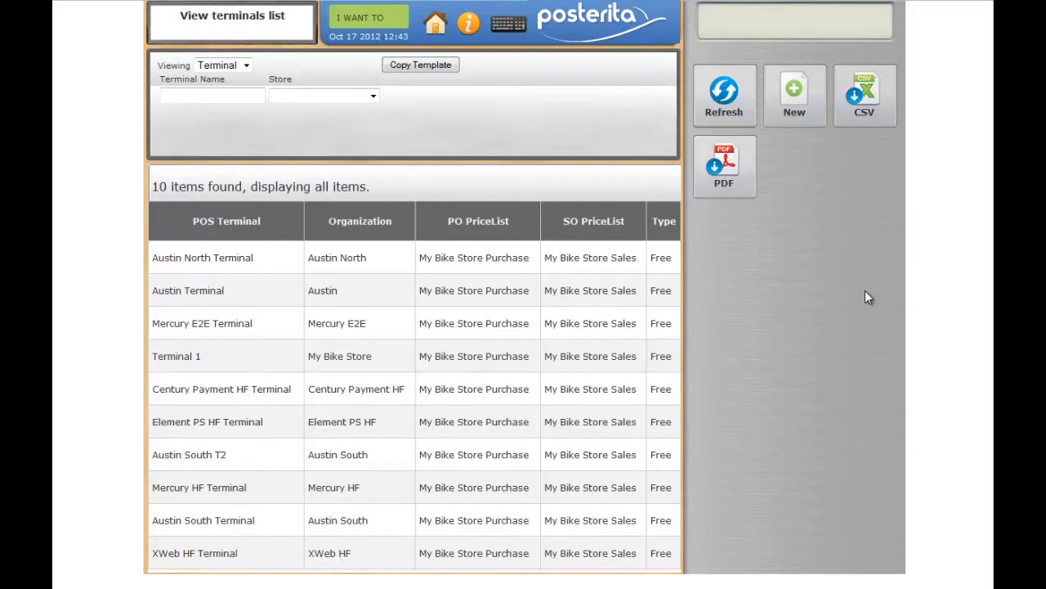
Step: Display the list of system users from the employee settings
{"action": "left_click", "coordinate": [432, 33]}
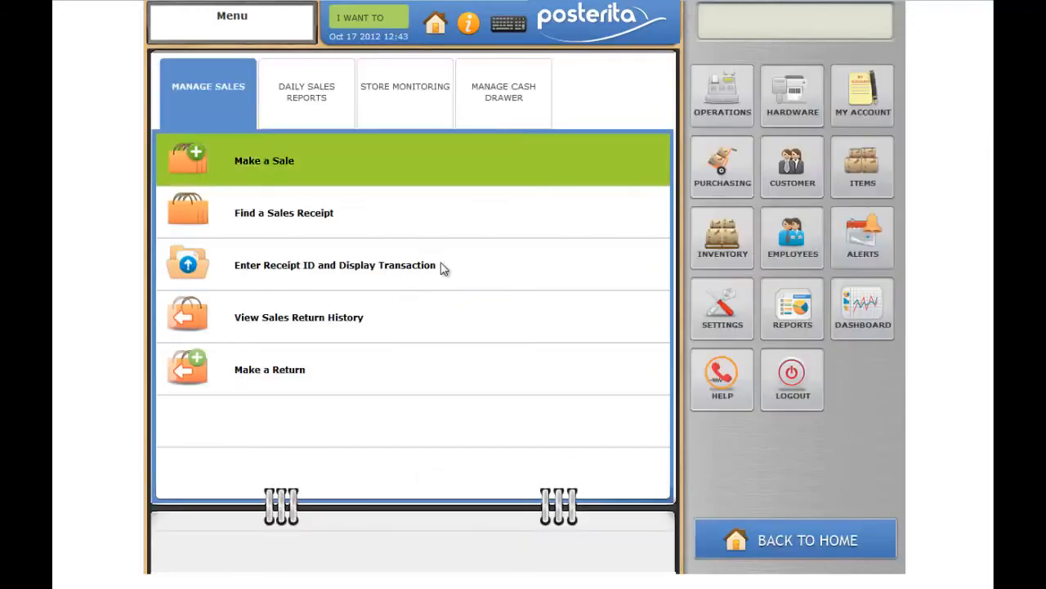
{"action": "left_click", "coordinate": [796, 237]}
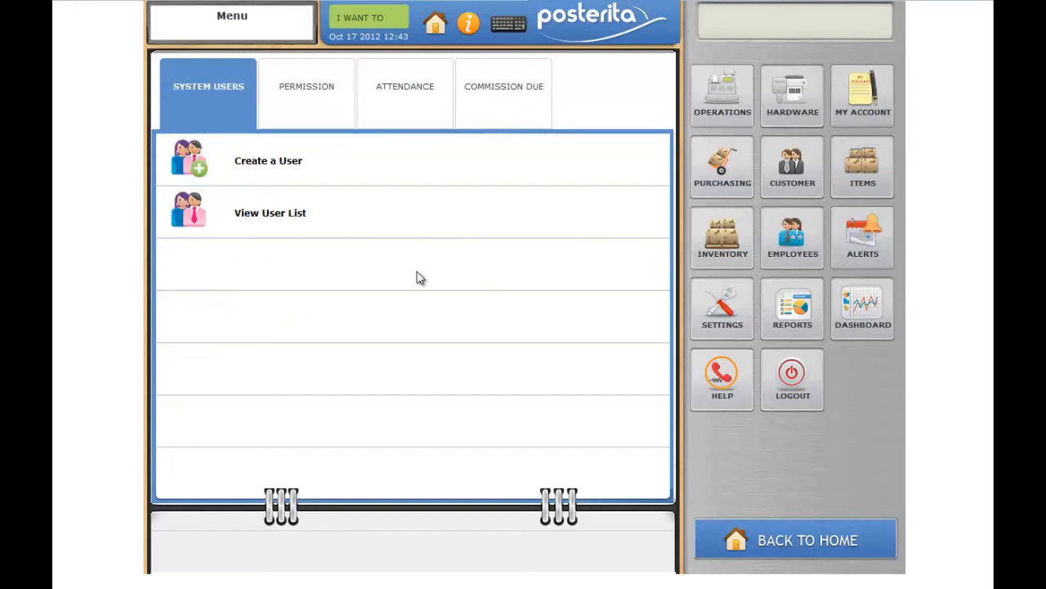
{"action": "left_click", "coordinate": [264, 216]}
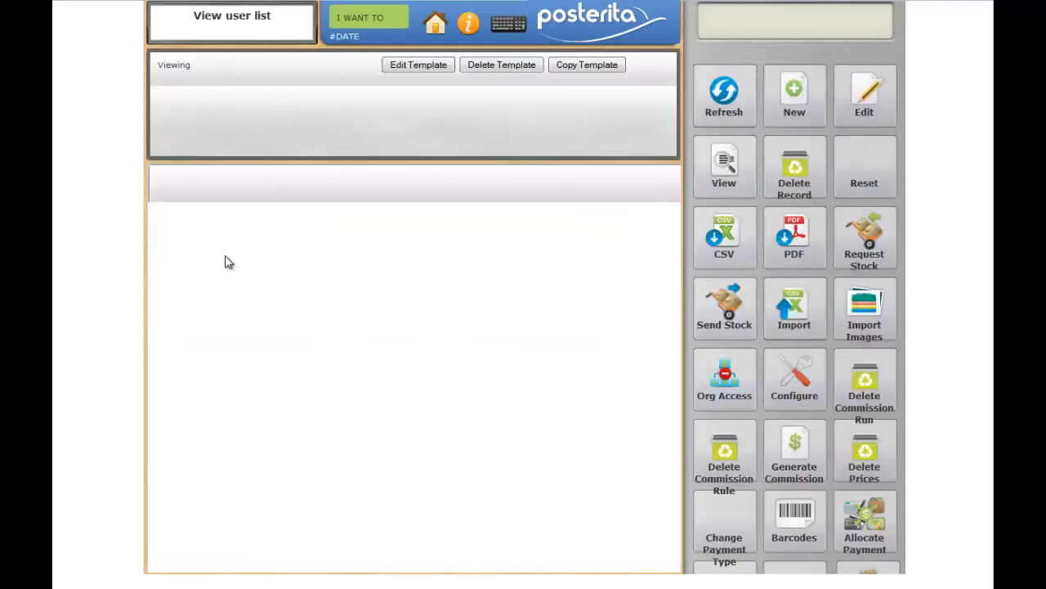
{"action": "left_click", "coordinate": [234, 70]}
{"action": "left_click", "coordinate": [232, 92]}
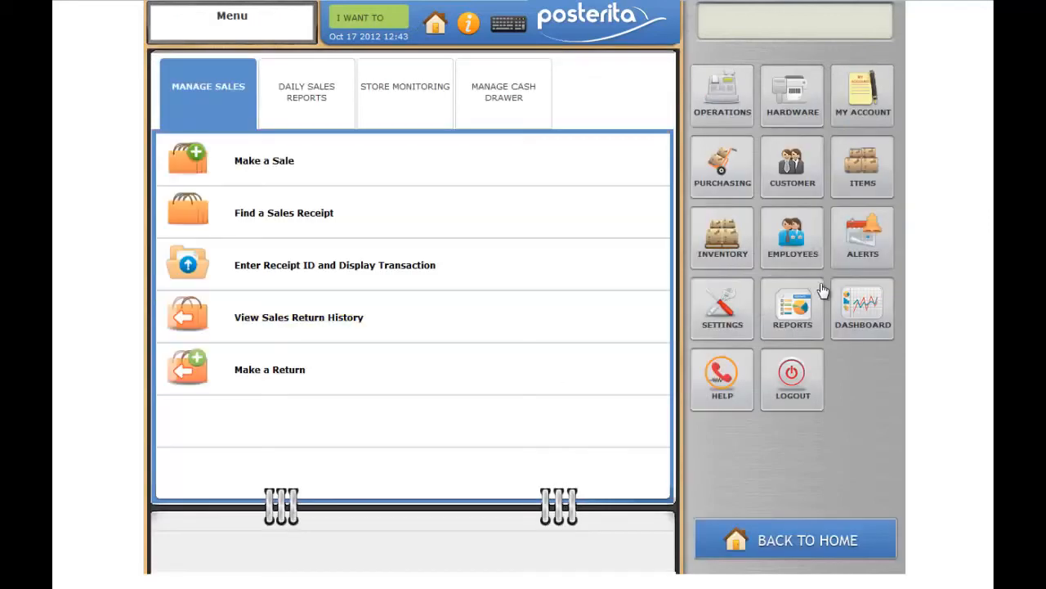
Step: Display the employee roles list using the Role view and open the Administrator role's permissions
{"action": "left_click", "coordinate": [793, 245]}
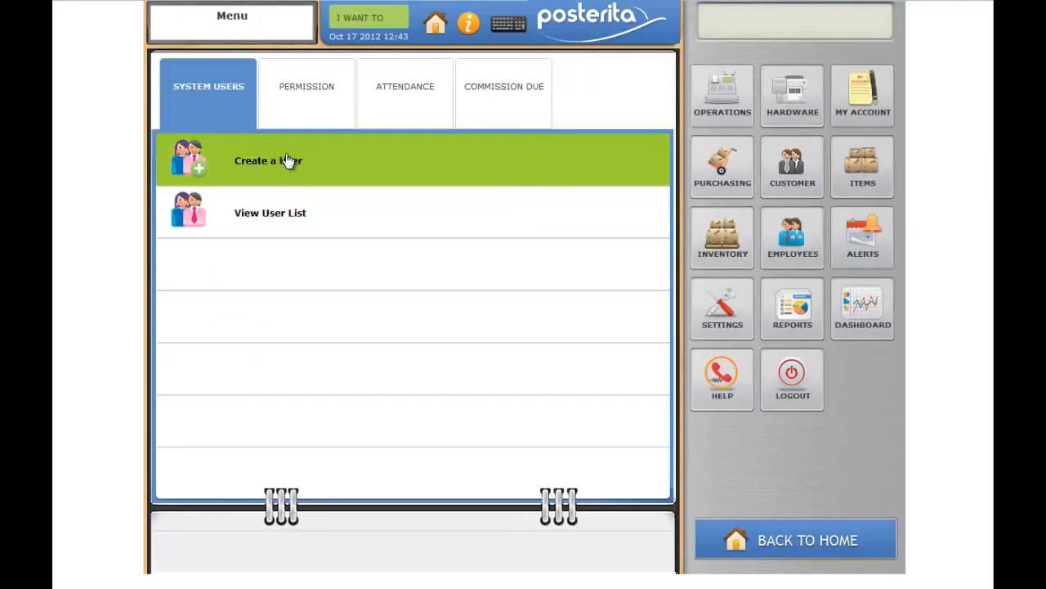
{"action": "left_click", "coordinate": [308, 92]}
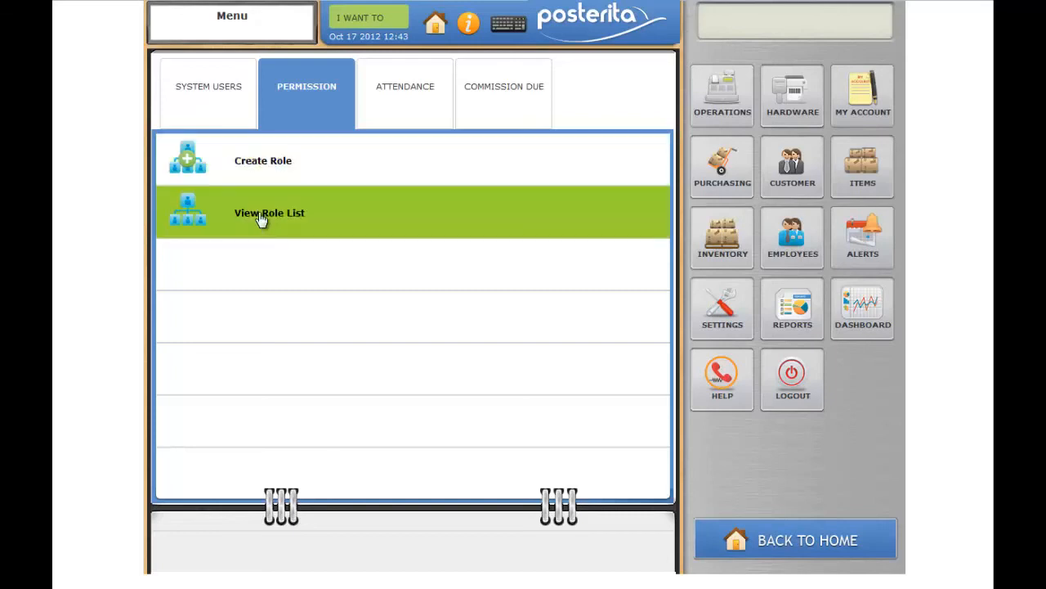
{"action": "left_click", "coordinate": [260, 214]}
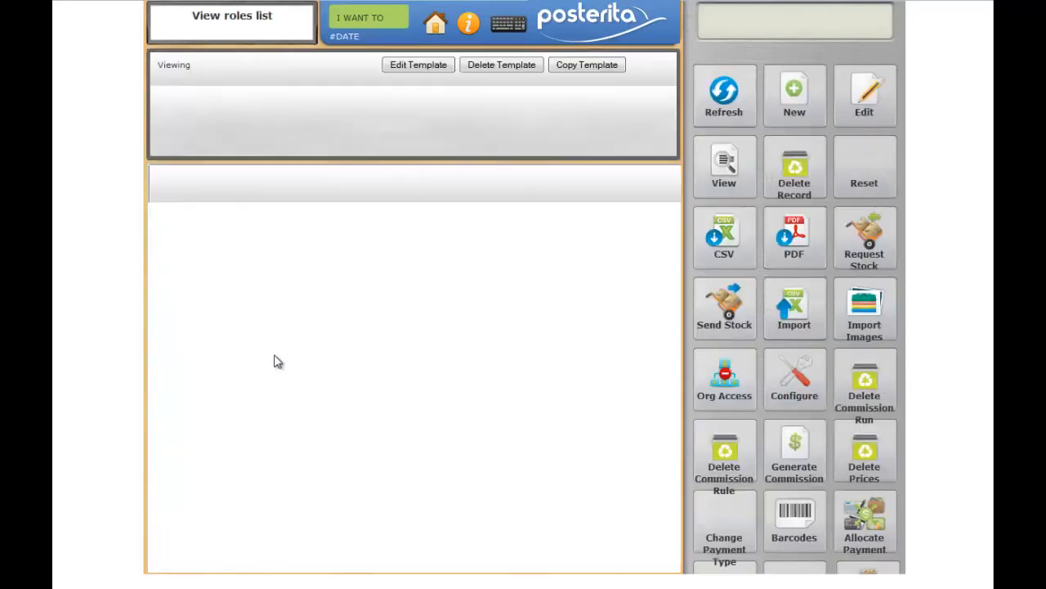
{"action": "left_click", "coordinate": [229, 69]}
{"action": "left_click", "coordinate": [227, 91]}
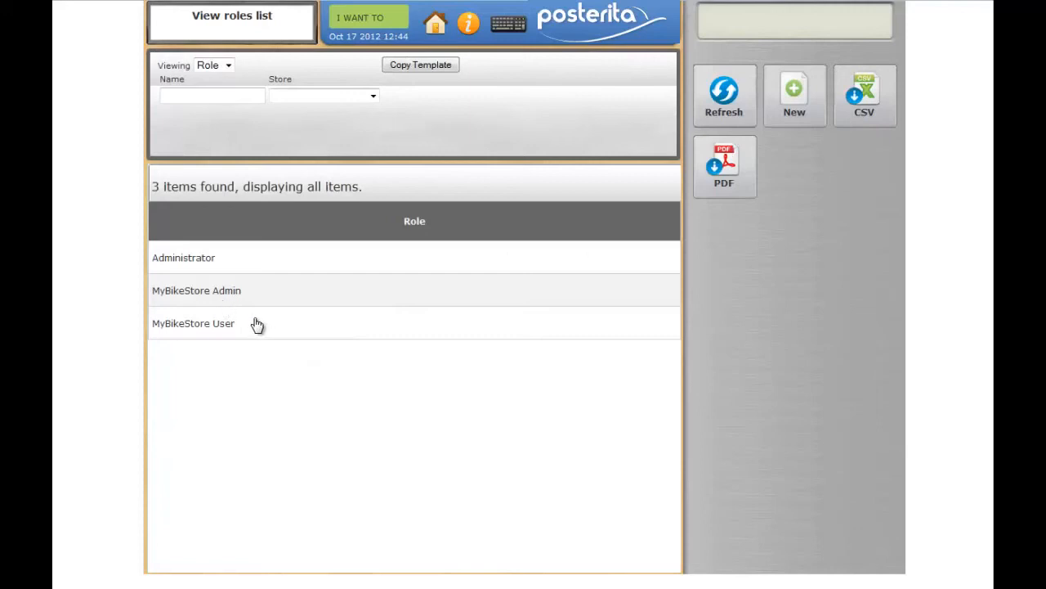
{"action": "left_click", "coordinate": [206, 266]}
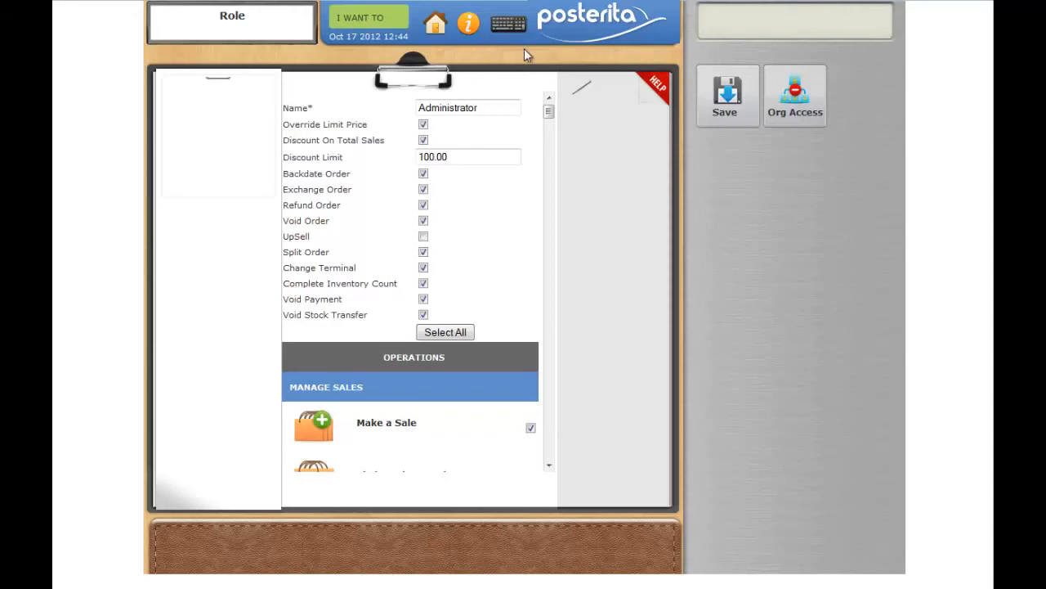
Step: Check which organisations are offered for changing the current terminal, trying Austin North, and close without applying
{"action": "left_click", "coordinate": [435, 24]}
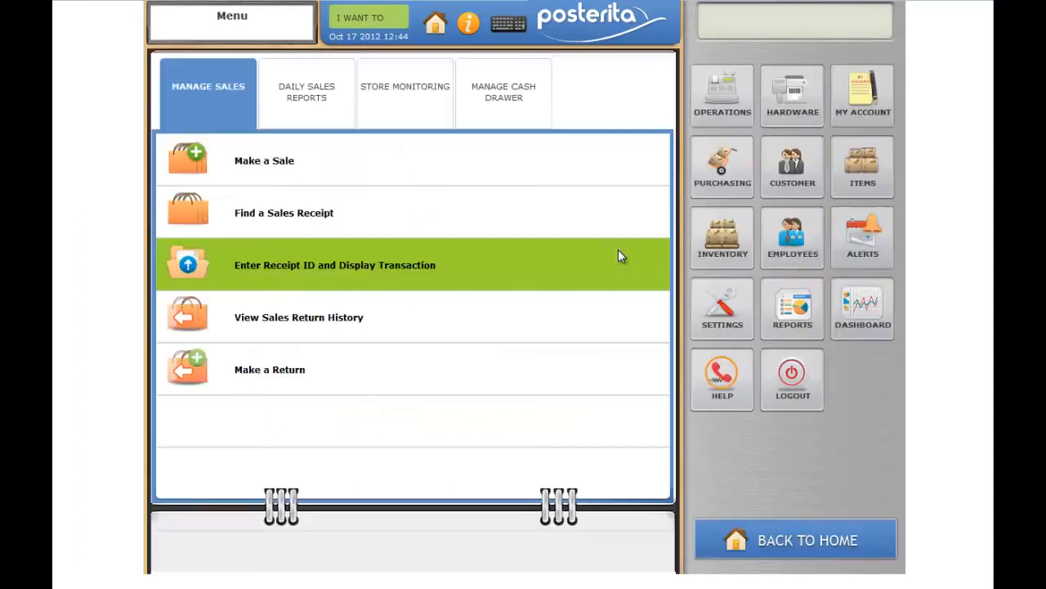
{"action": "left_click", "coordinate": [468, 24]}
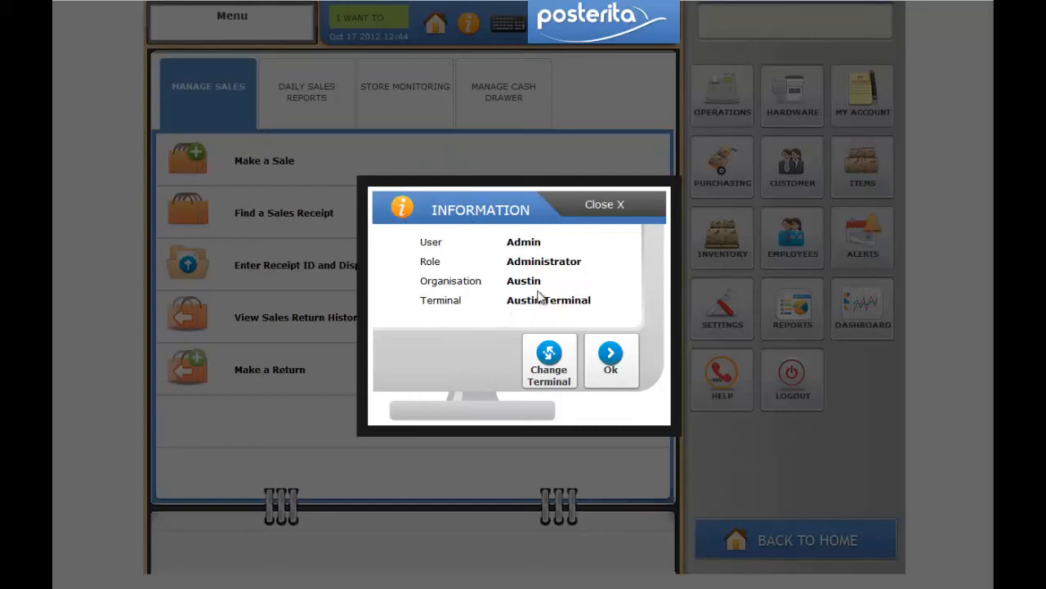
{"action": "left_click", "coordinate": [553, 374]}
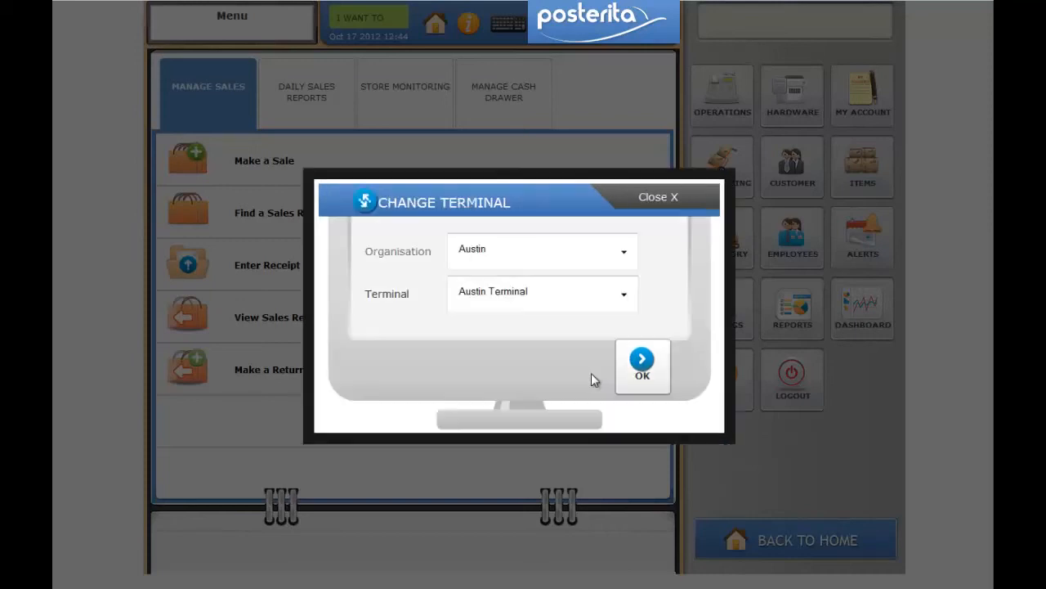
{"action": "left_click", "coordinate": [623, 254]}
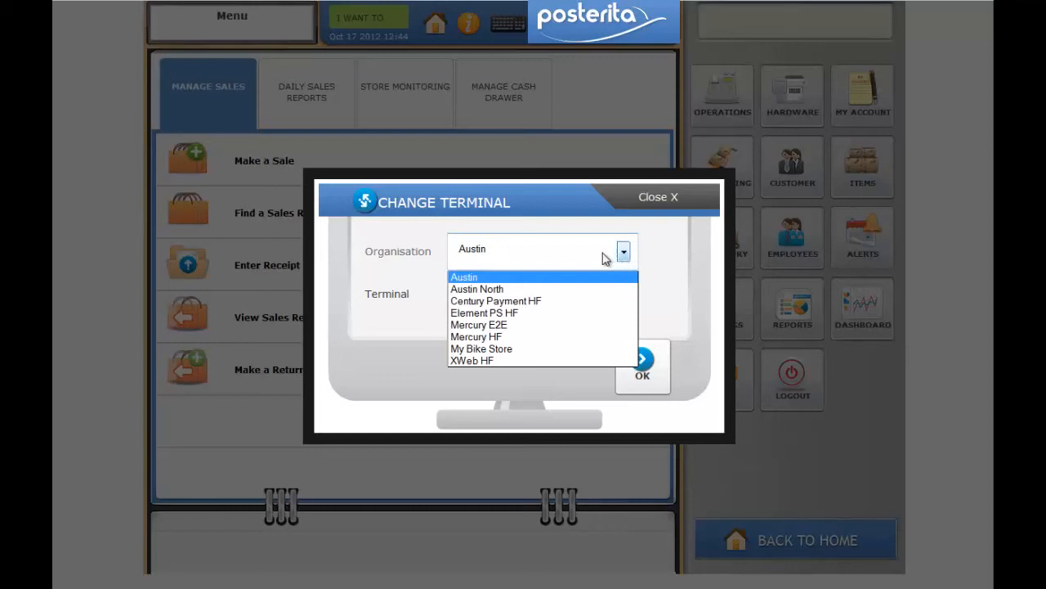
{"action": "left_click", "coordinate": [588, 289]}
{"action": "left_click", "coordinate": [623, 255]}
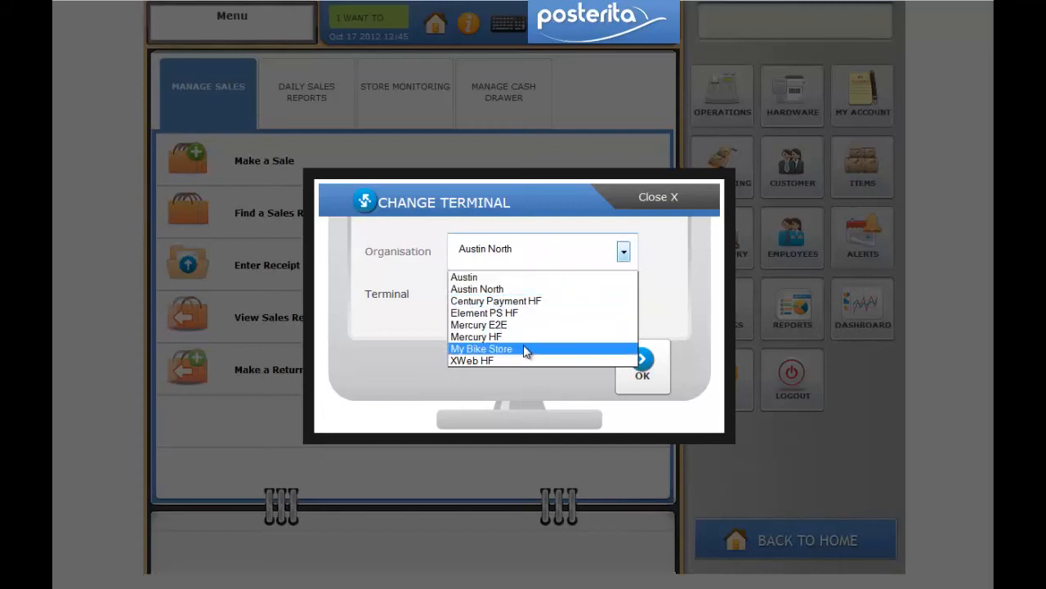
{"action": "left_click", "coordinate": [657, 310]}
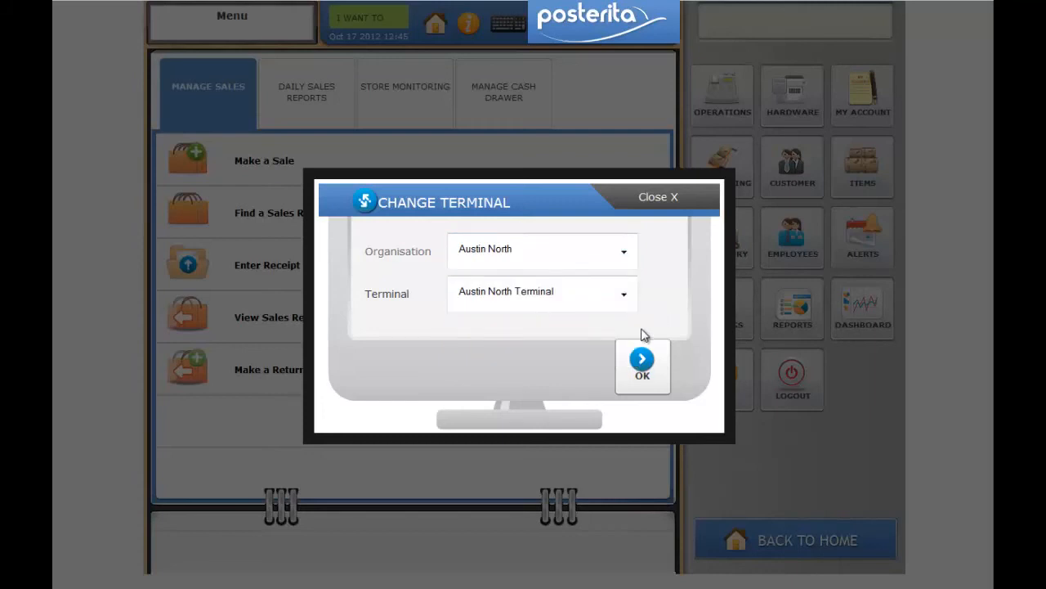
{"action": "left_click", "coordinate": [655, 200]}
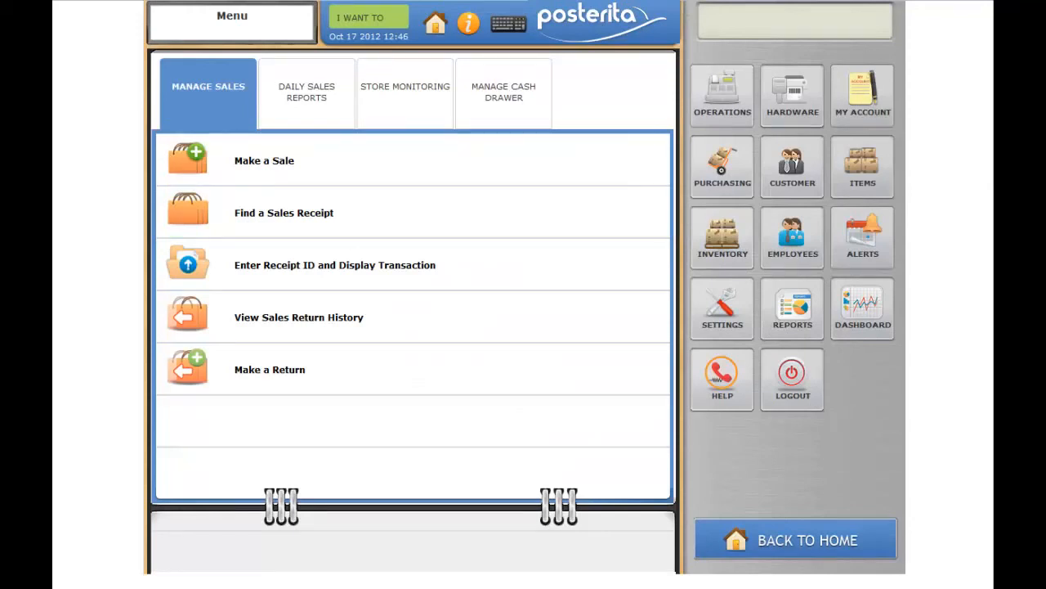
Step: Log out, sign back in as Admin with the account password, and allow the Test Applet to run
{"action": "left_click", "coordinate": [364, 22]}
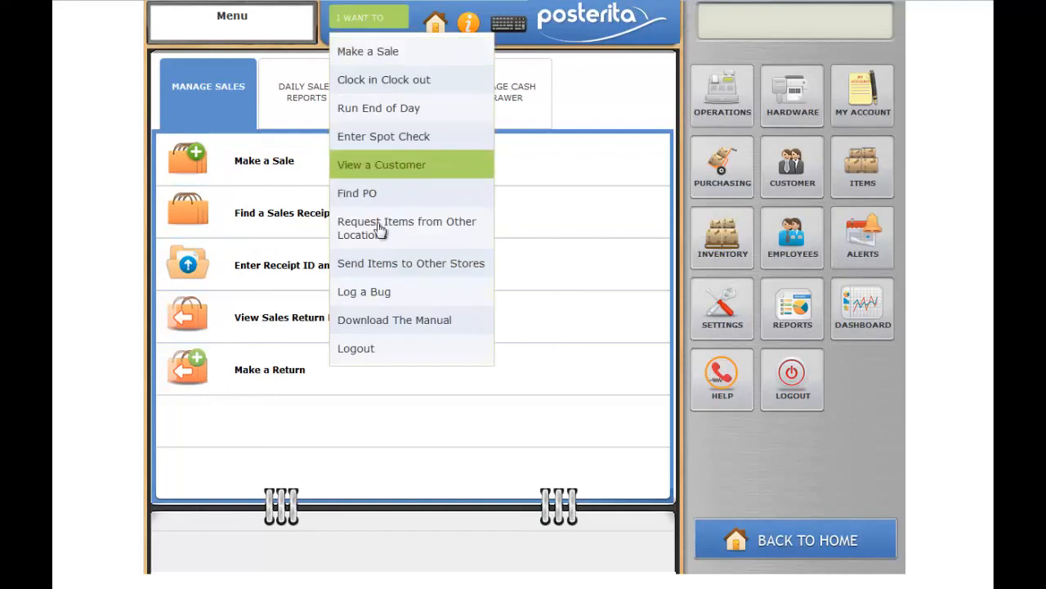
{"action": "left_click", "coordinate": [373, 353]}
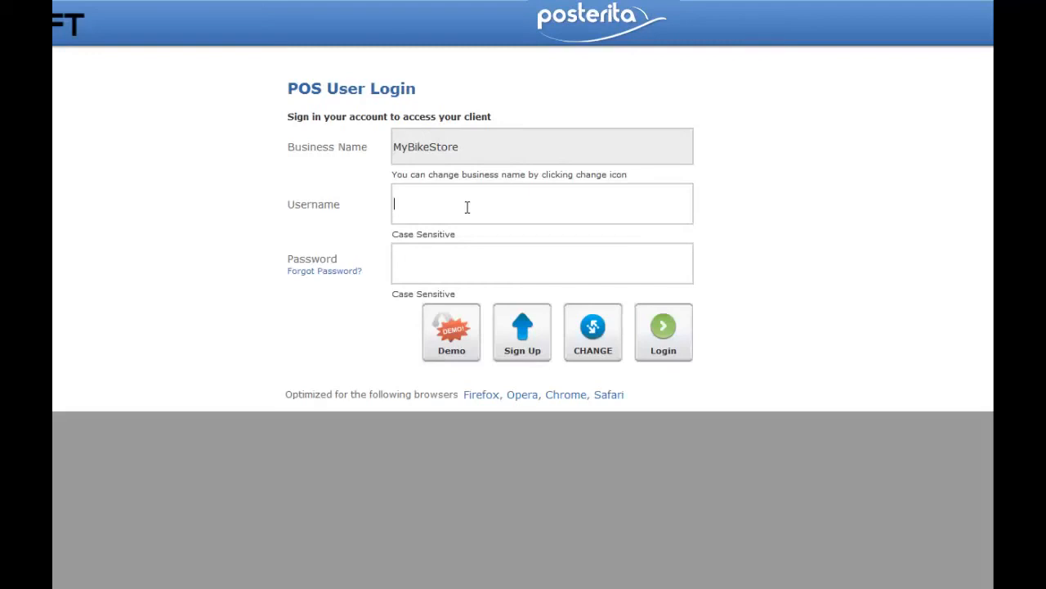
{"action": "left_click", "coordinate": [467, 207]}
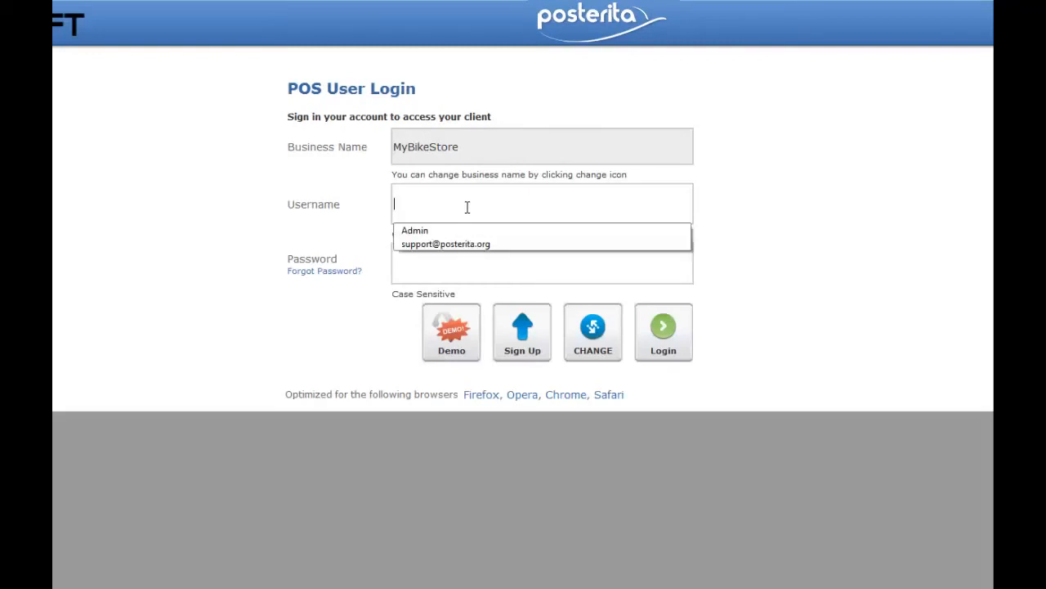
{"action": "left_click", "coordinate": [444, 231]}
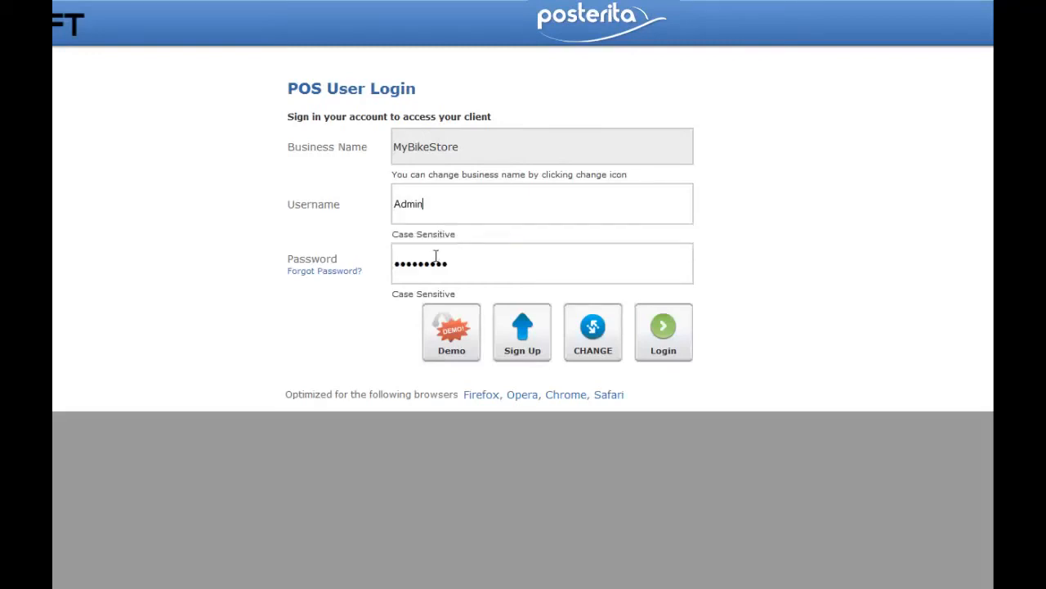
{"action": "left_click_drag", "start_coordinate": [453, 266], "coordinate": [367, 256]}
{"action": "type", "text": "•••••••••"}
{"action": "left_click", "coordinate": [654, 339]}
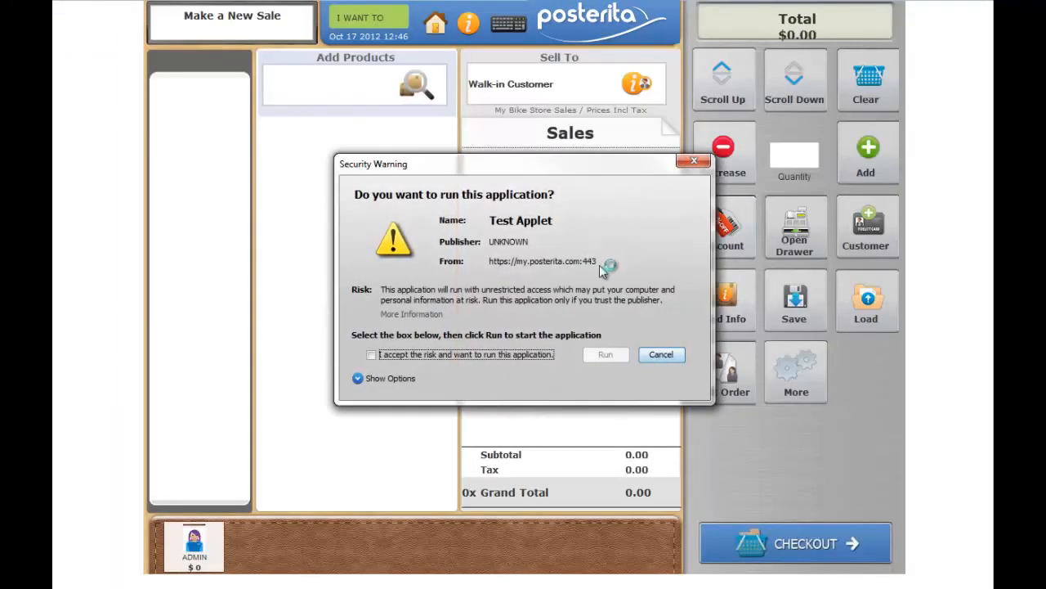
{"action": "left_click", "coordinate": [372, 354]}
{"action": "left_click", "coordinate": [605, 354]}
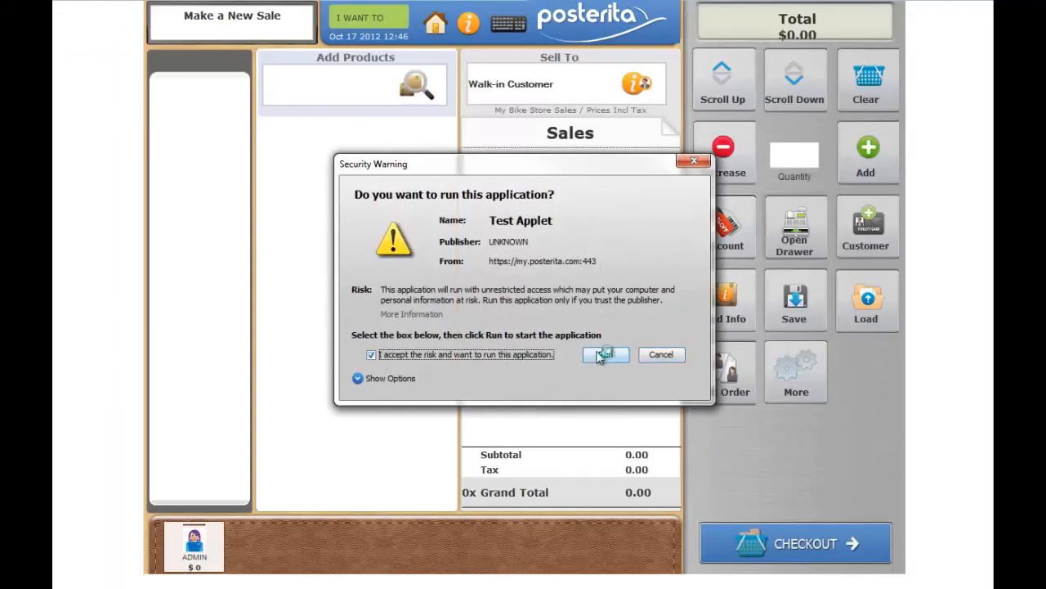
Step: Change the current session to the Austin South organisation and the Austin South T2 terminal
{"action": "left_click", "coordinate": [471, 25]}
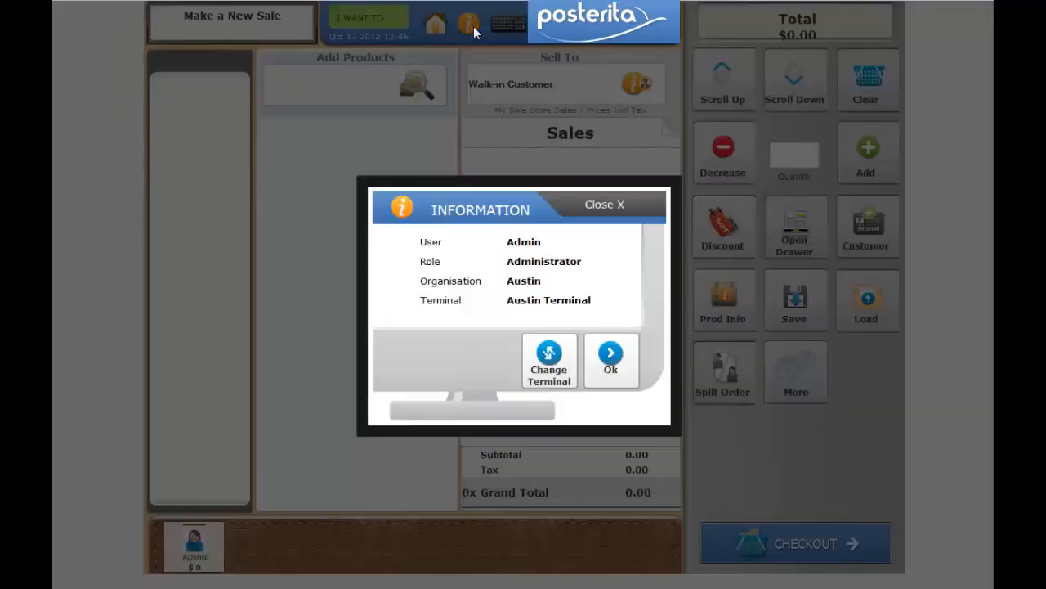
{"action": "left_click", "coordinate": [549, 360]}
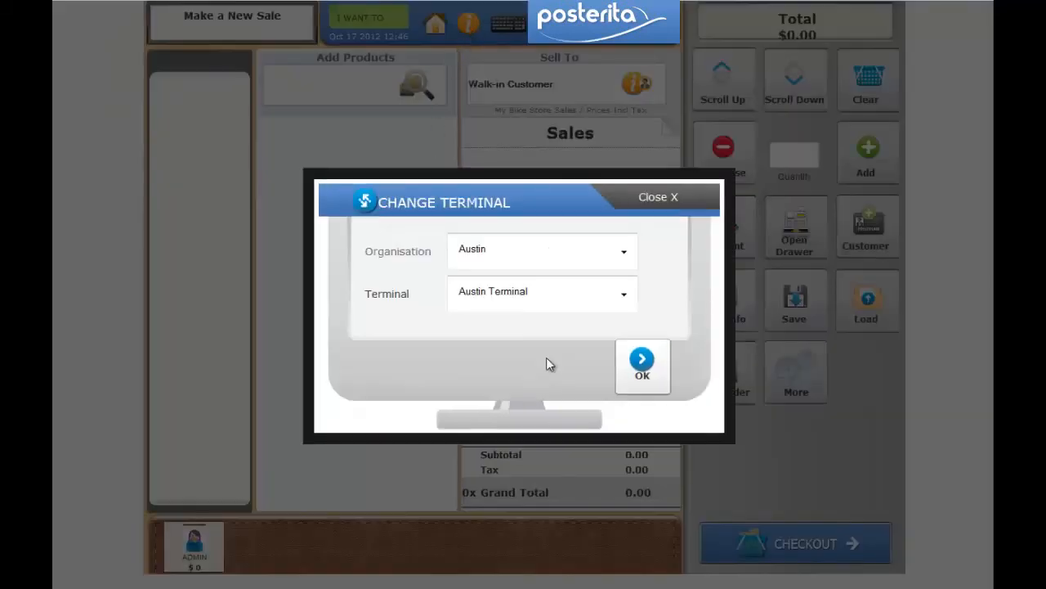
{"action": "left_click", "coordinate": [621, 255]}
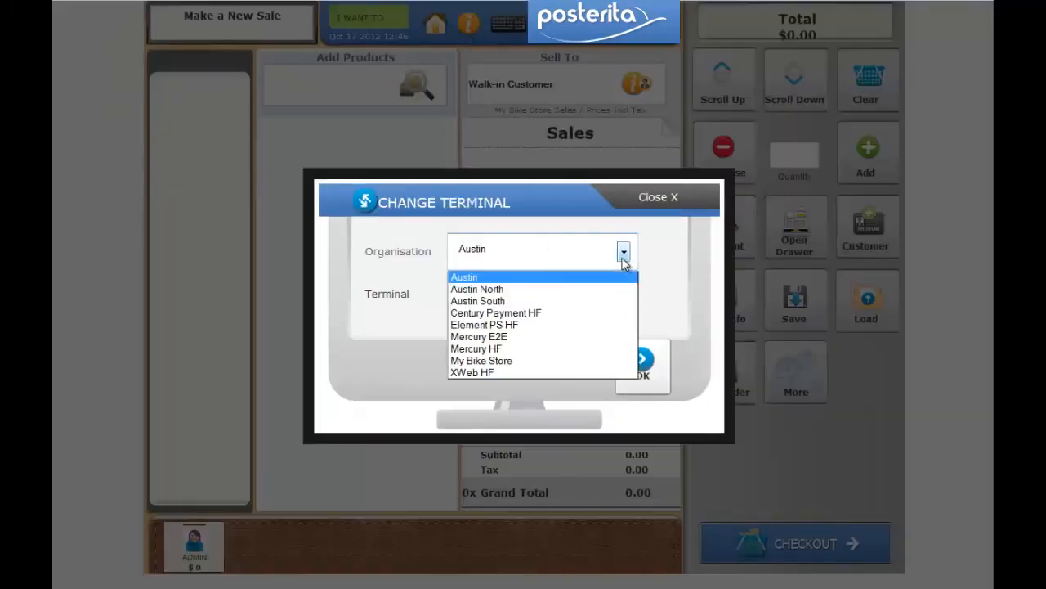
{"action": "left_click", "coordinate": [498, 303]}
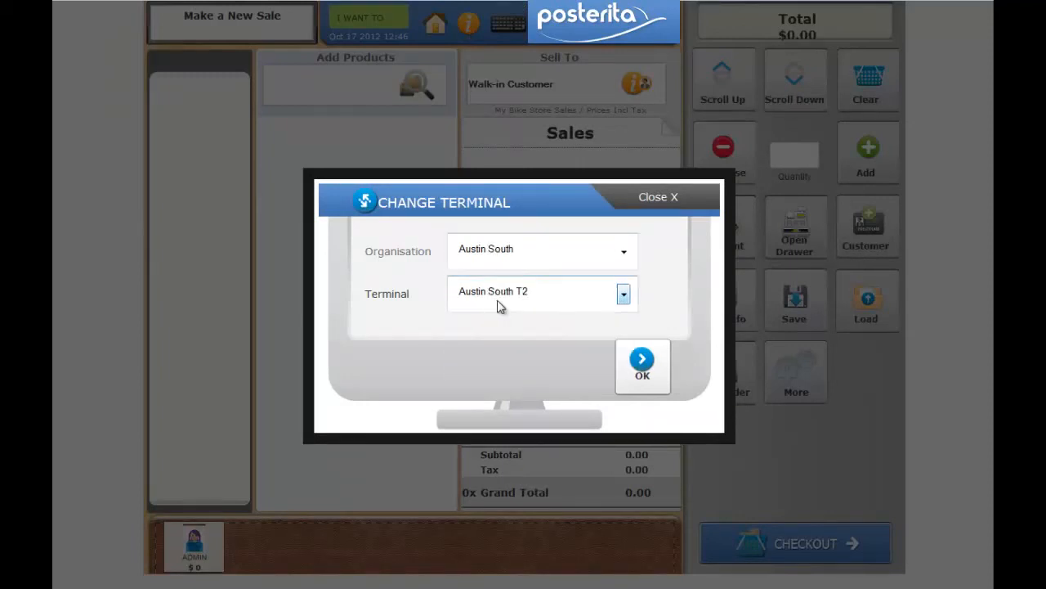
{"action": "left_click", "coordinate": [623, 296]}
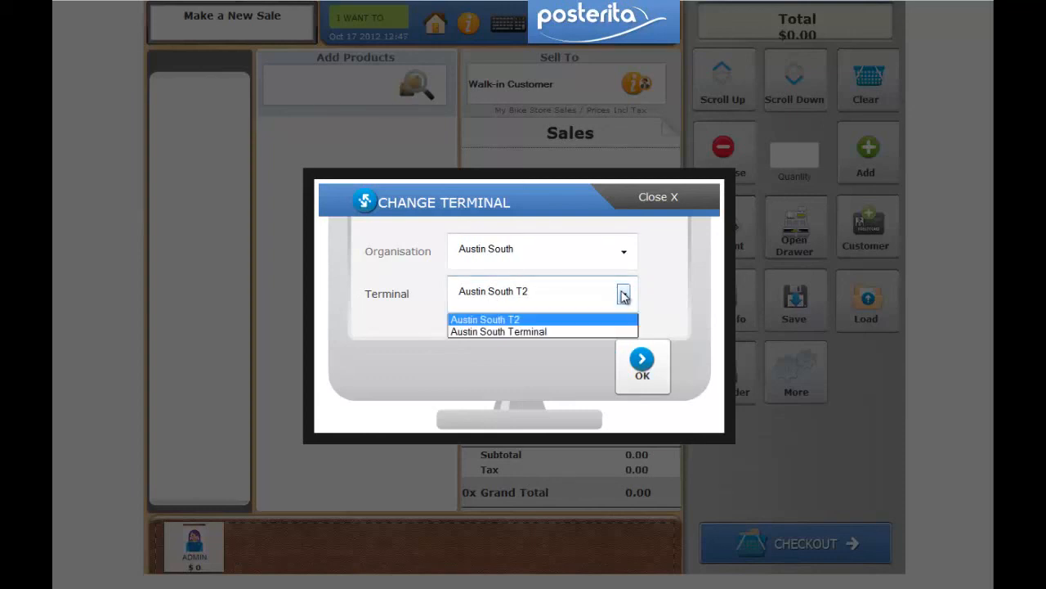
{"action": "left_click", "coordinate": [478, 321]}
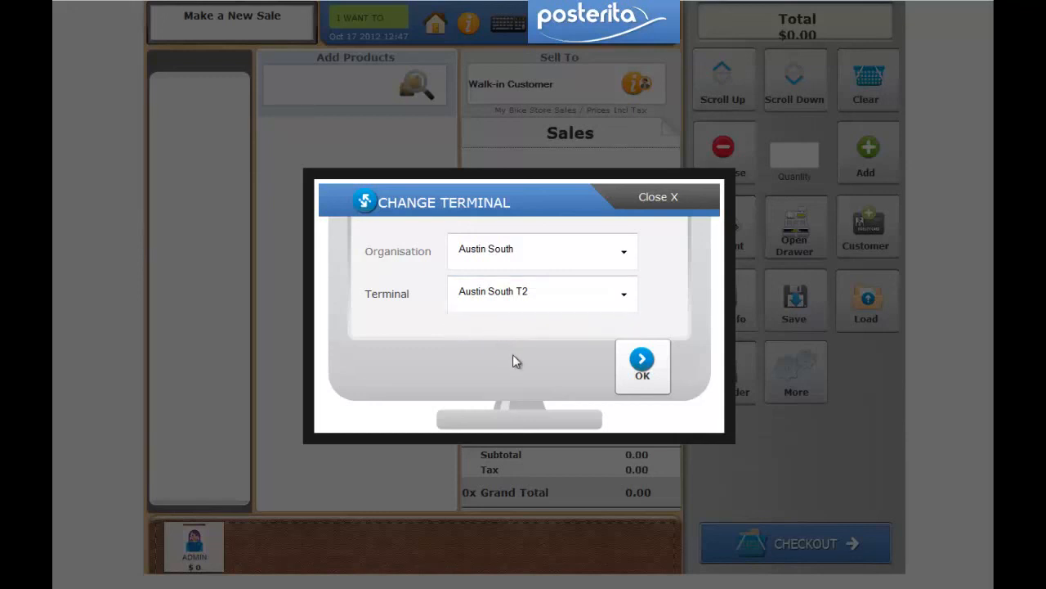
{"action": "left_click", "coordinate": [642, 362]}
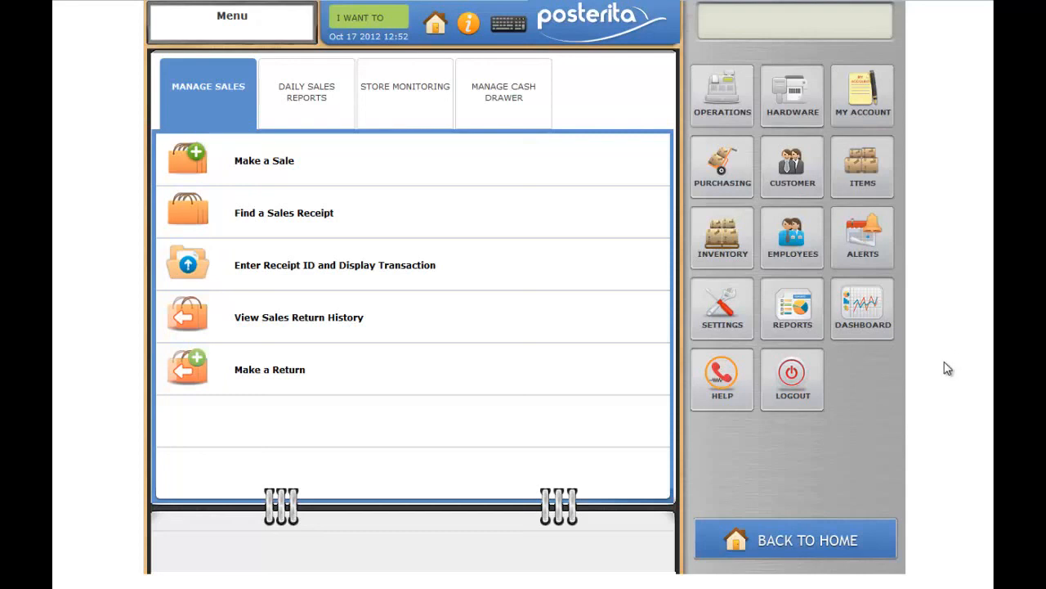
Step: Display the sales report by terminal using the Terminal Sales Report view
{"action": "left_click", "coordinate": [791, 313]}
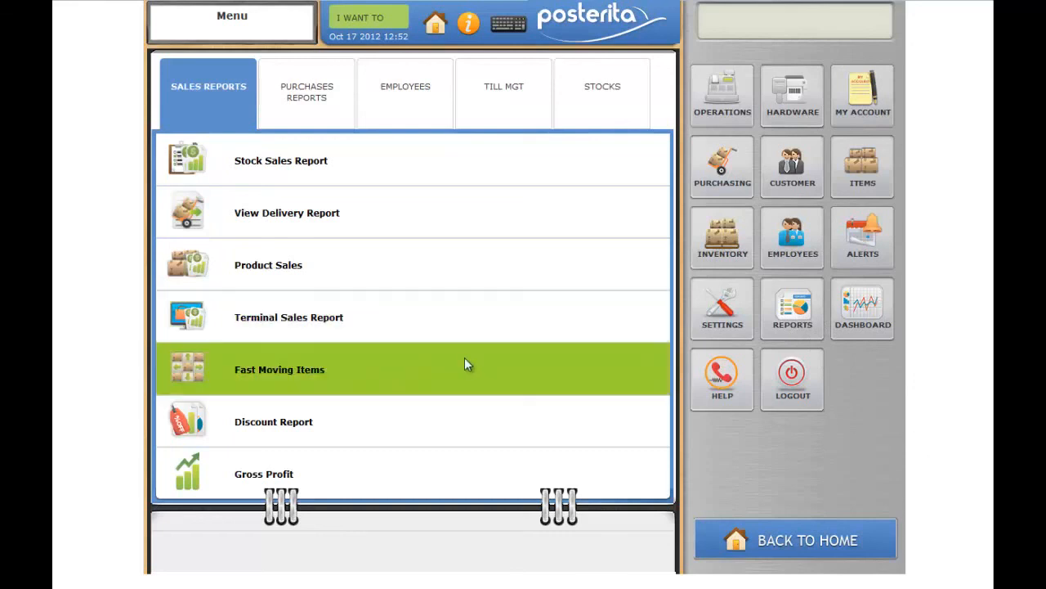
{"action": "left_click", "coordinate": [296, 317]}
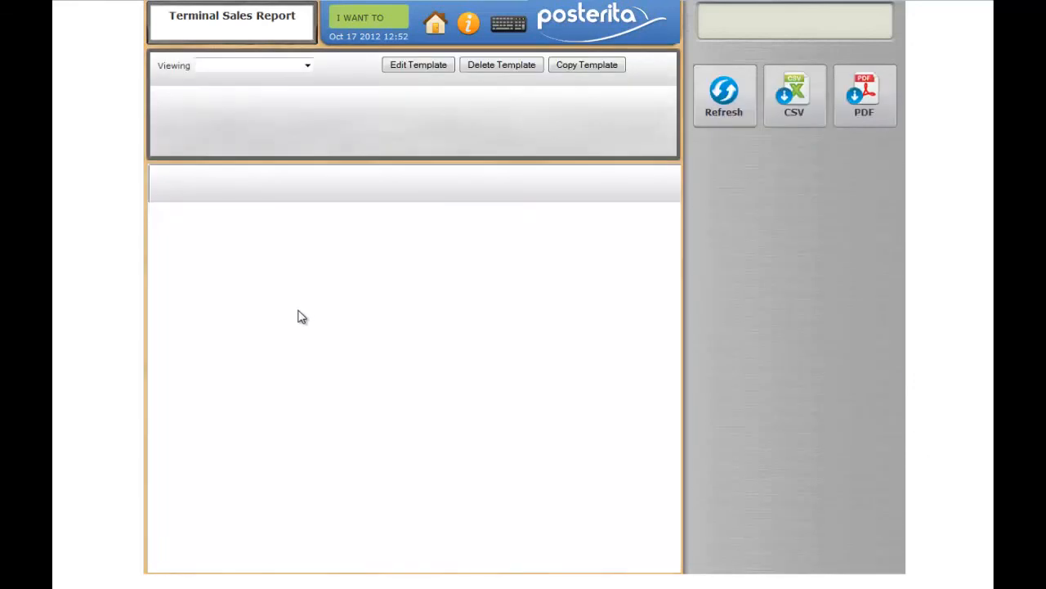
{"action": "left_click", "coordinate": [308, 65]}
{"action": "left_click", "coordinate": [295, 89]}
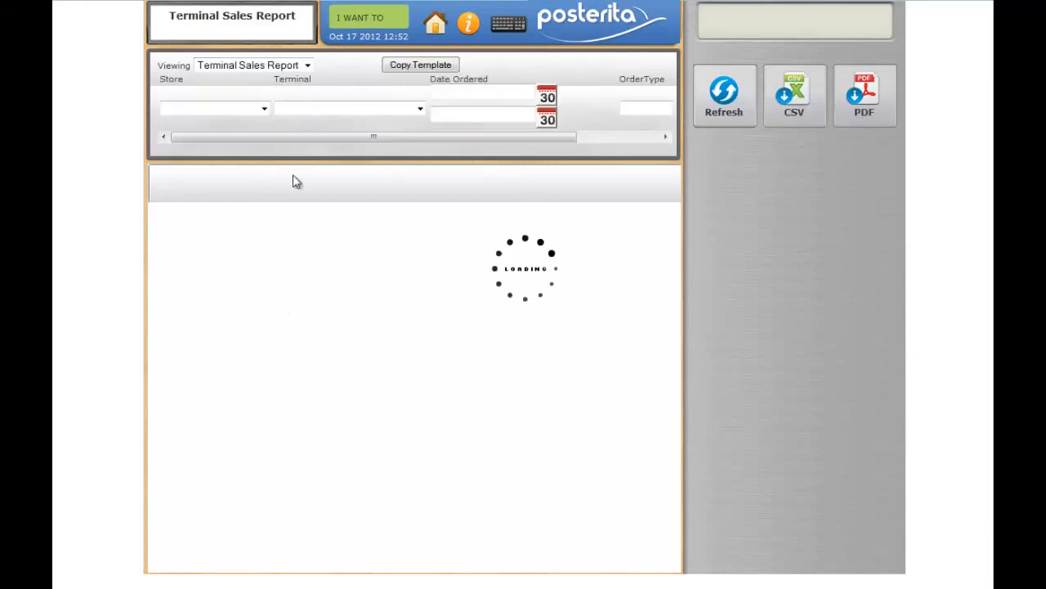
Step: Filter the sales report by the Austin South store and the Austin South T2 terminal
{"action": "left_click", "coordinate": [264, 108]}
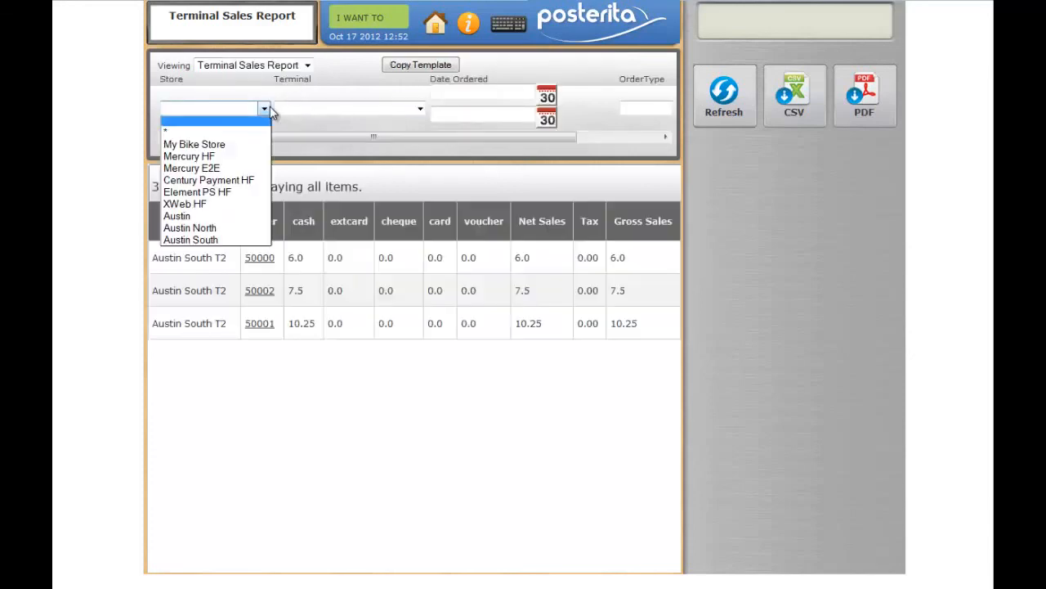
{"action": "left_click", "coordinate": [215, 250]}
{"action": "left_click", "coordinate": [420, 108]}
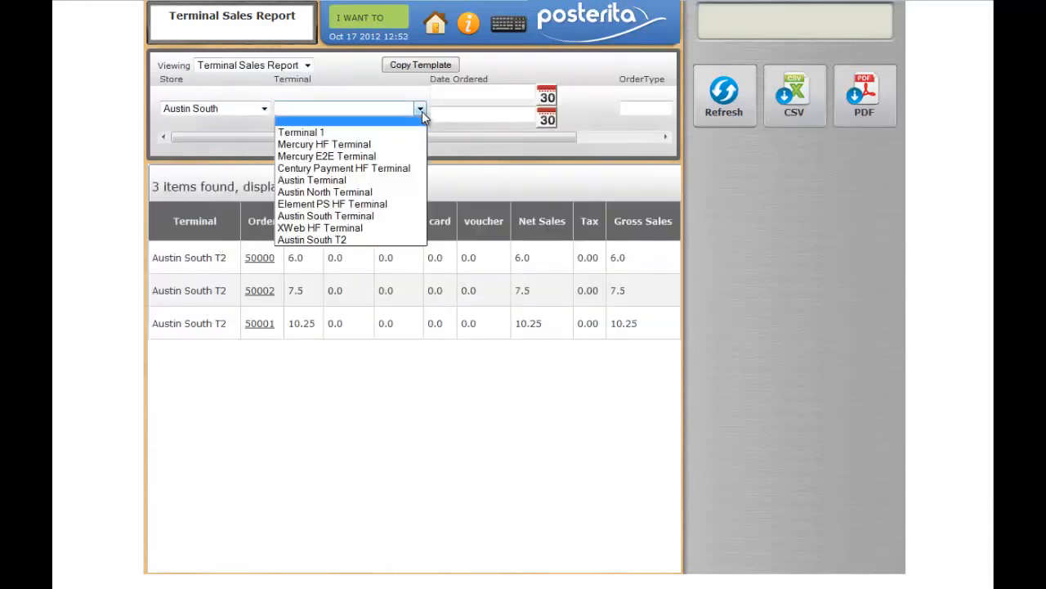
{"action": "left_click", "coordinate": [334, 241]}
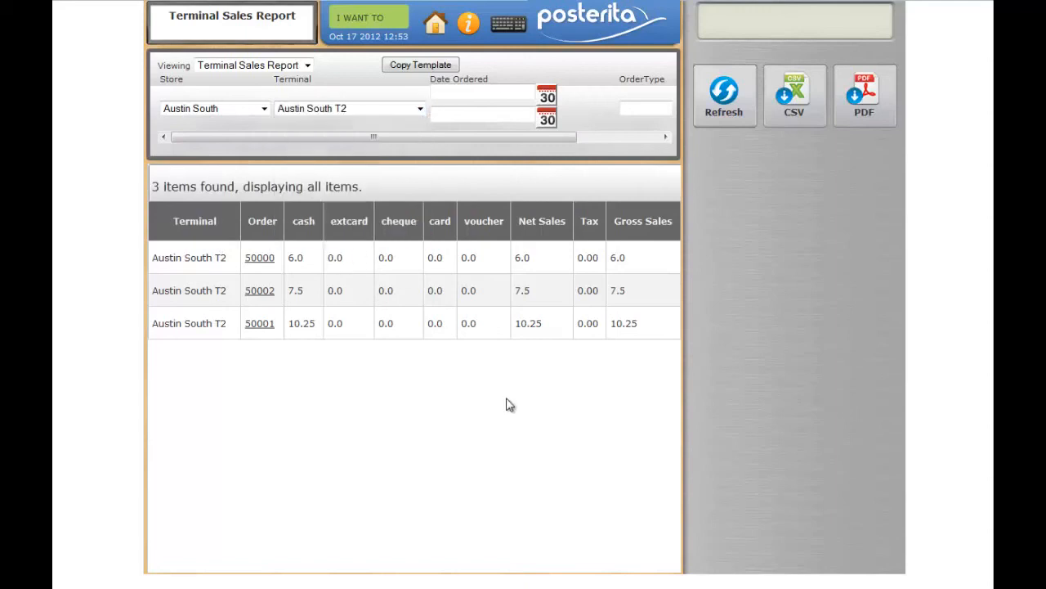